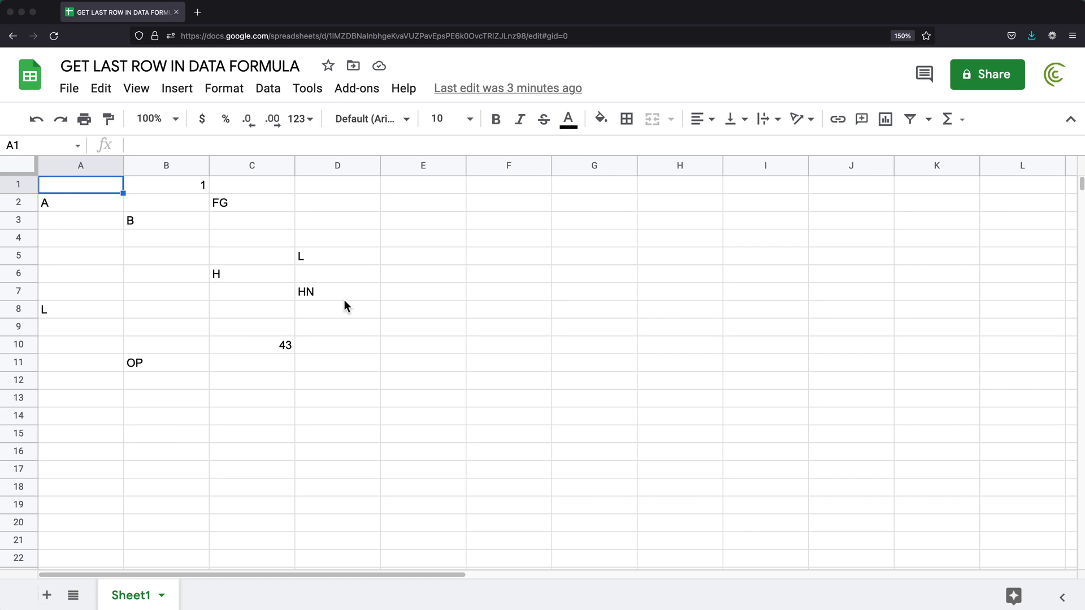
- Review the scattered sample data in A1:E11, ending at OP in B11, and return to the top
left_click(182, 168)
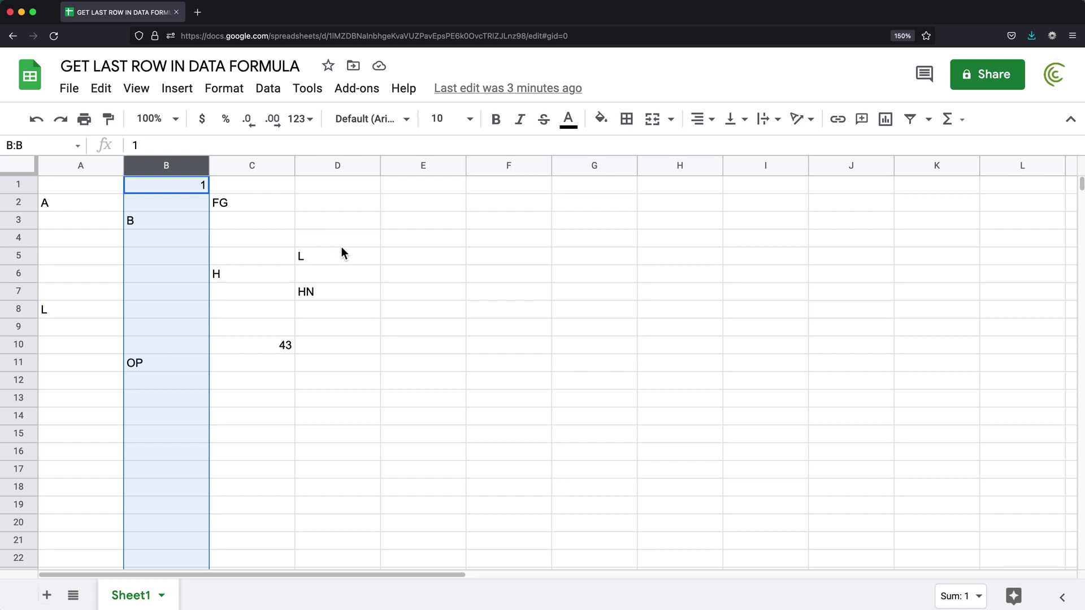
left_click(360, 348)
left_click_drag(96, 191, 409, 371)
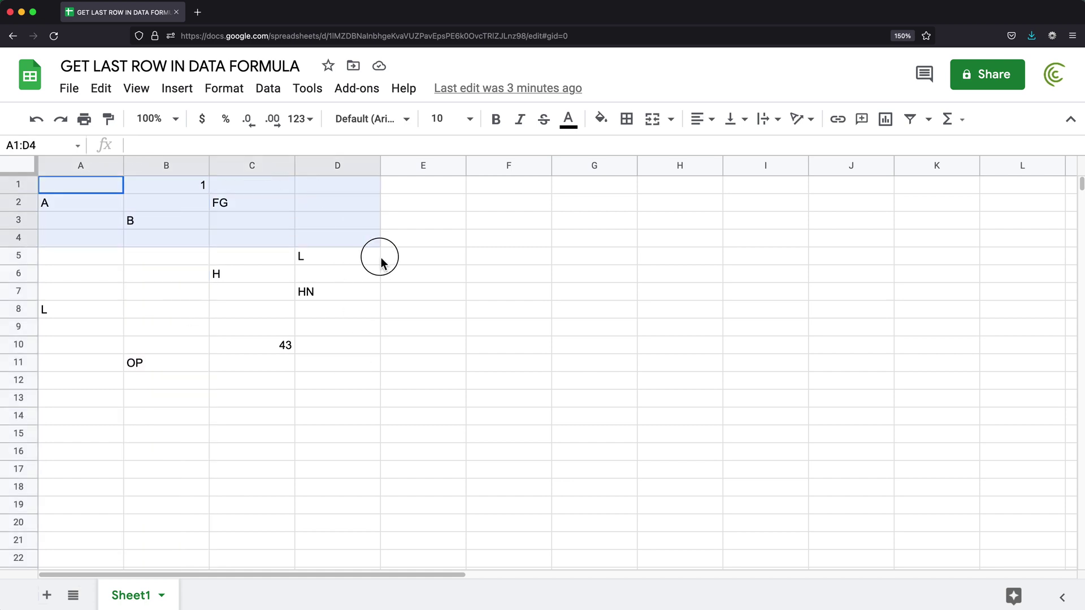
left_click(20, 370)
left_click(163, 365)
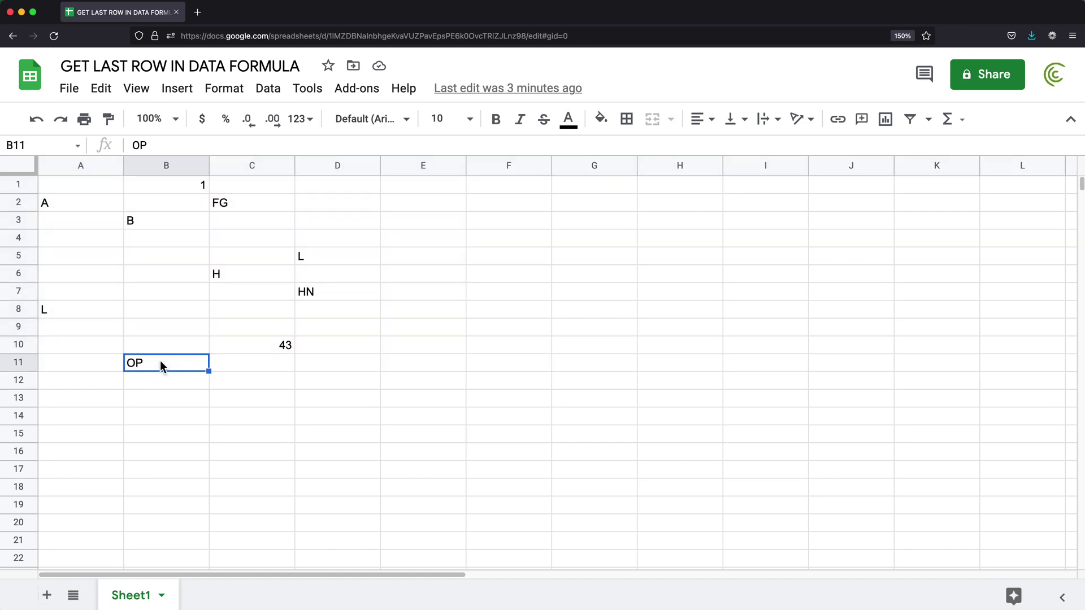
left_click(90, 191)
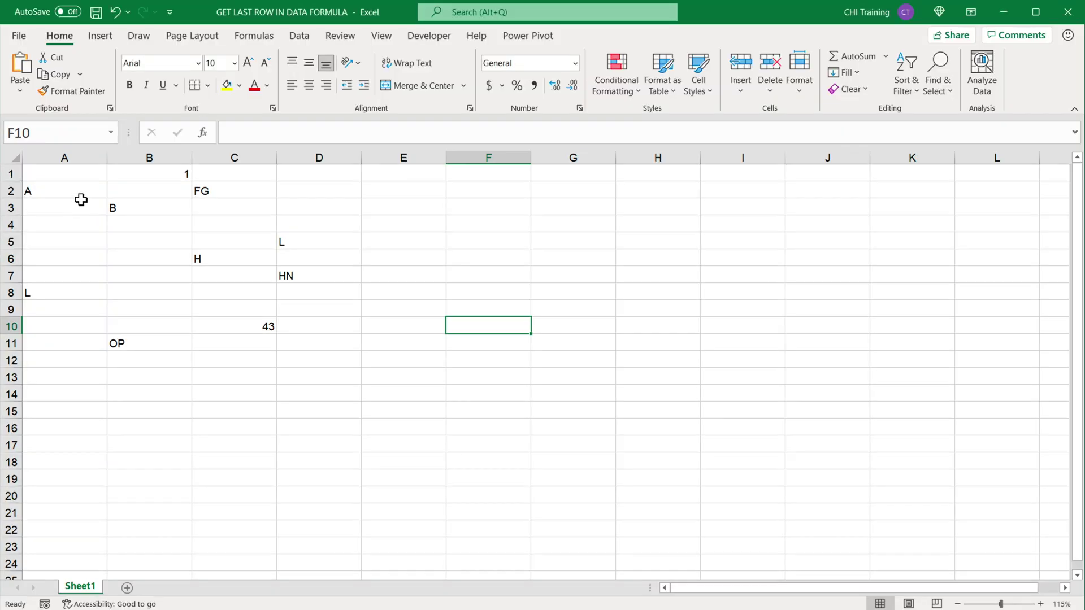
left_click(74, 180)
scroll(74, 180, "up", 3, "ctrl")
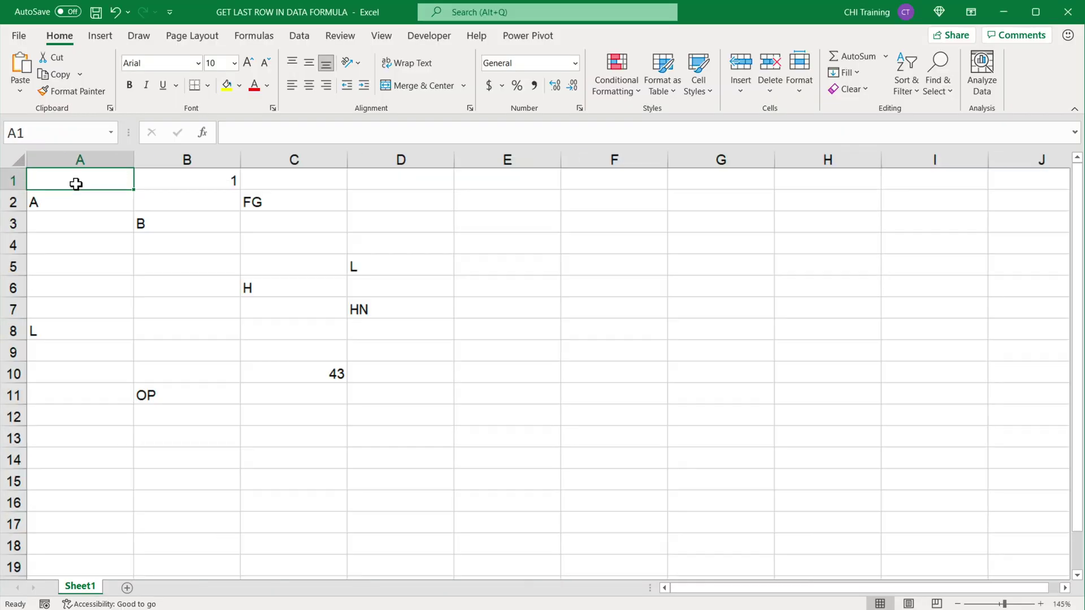
scroll(77, 185, "up", 1, "ctrl")
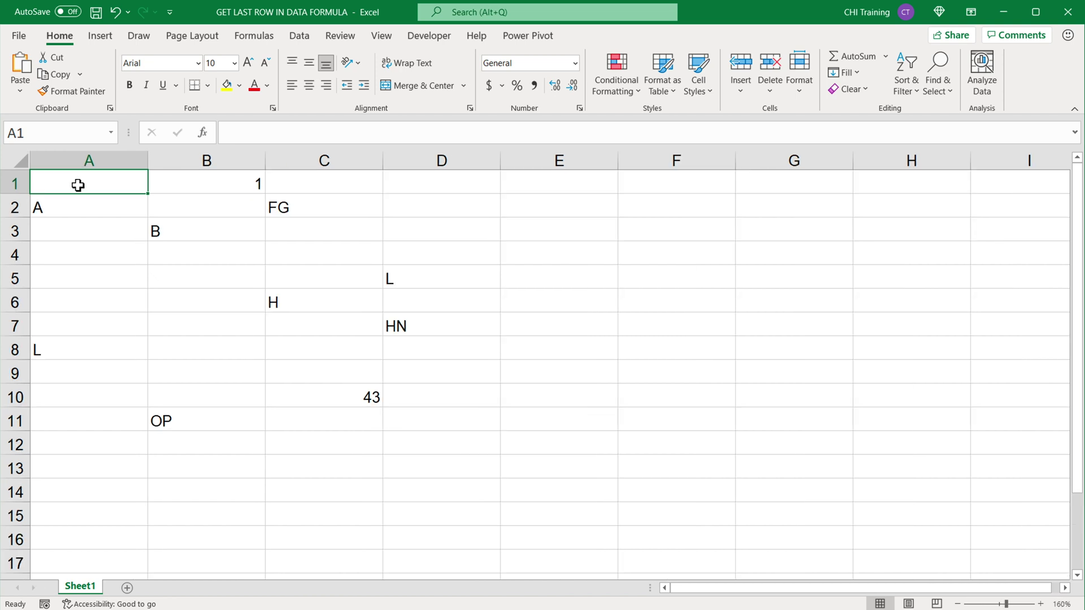
left_click(692, 242)
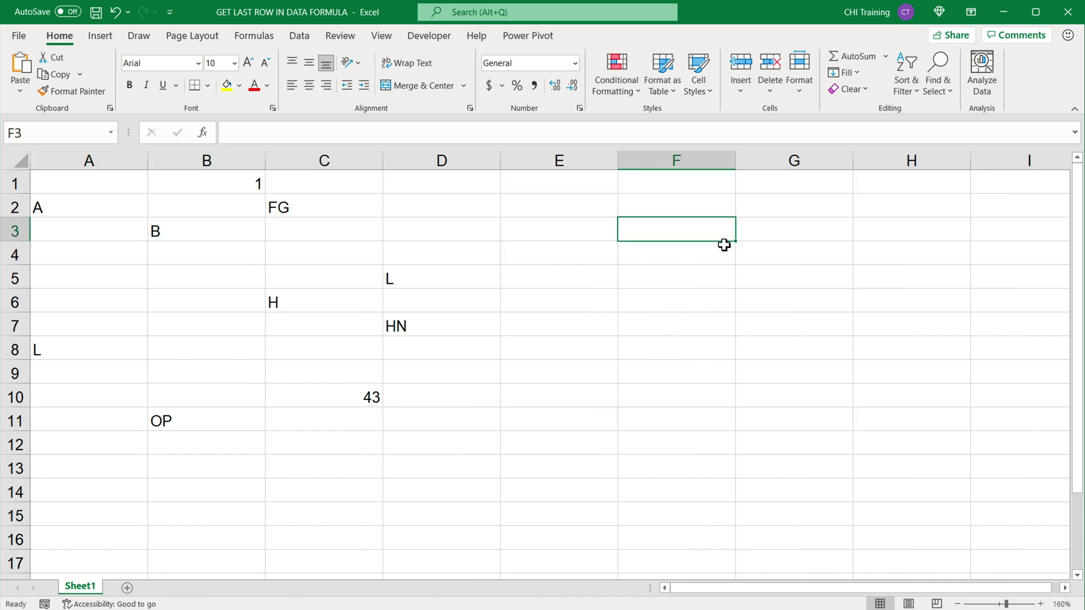
- Enter =IF(A:D="","",ROW(A:D)) in F1 to spill row numbers beside non-empty cells
left_click(724, 184)
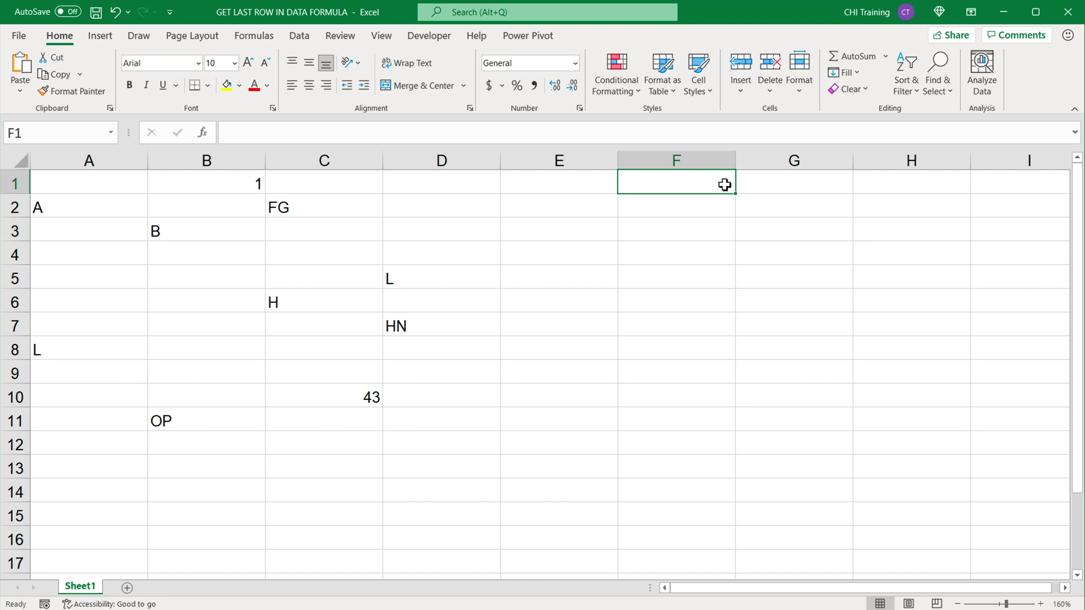
type("=IF")
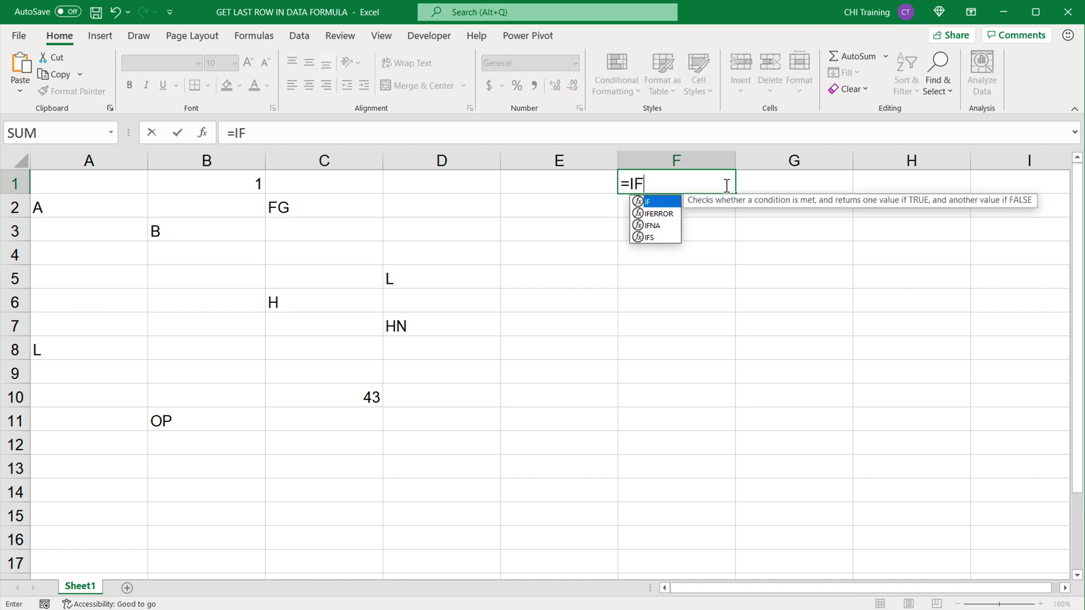
type("(")
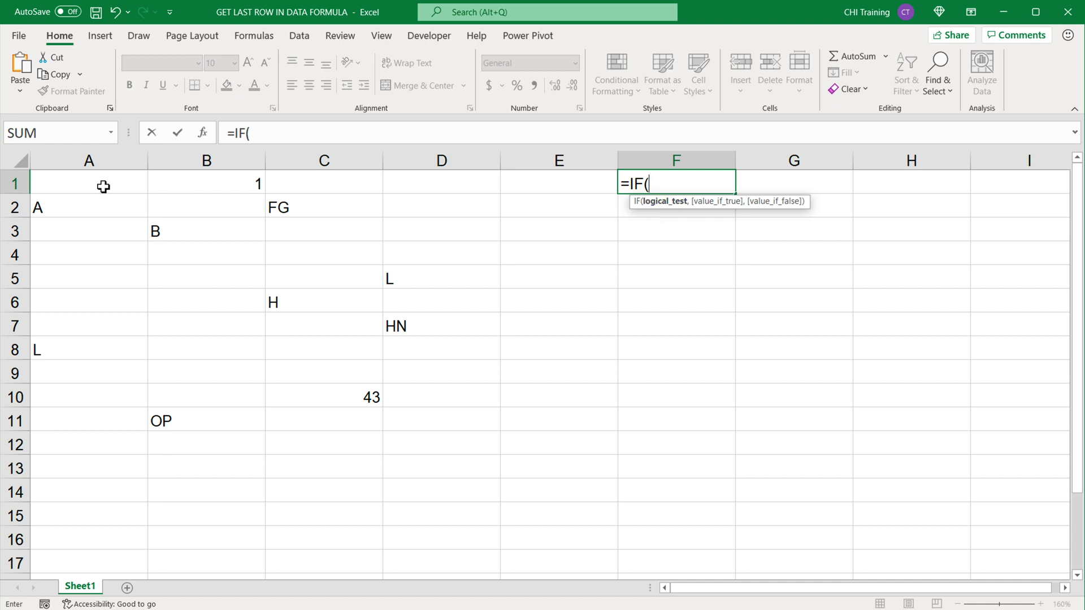
left_click_drag(96, 164, 462, 182)
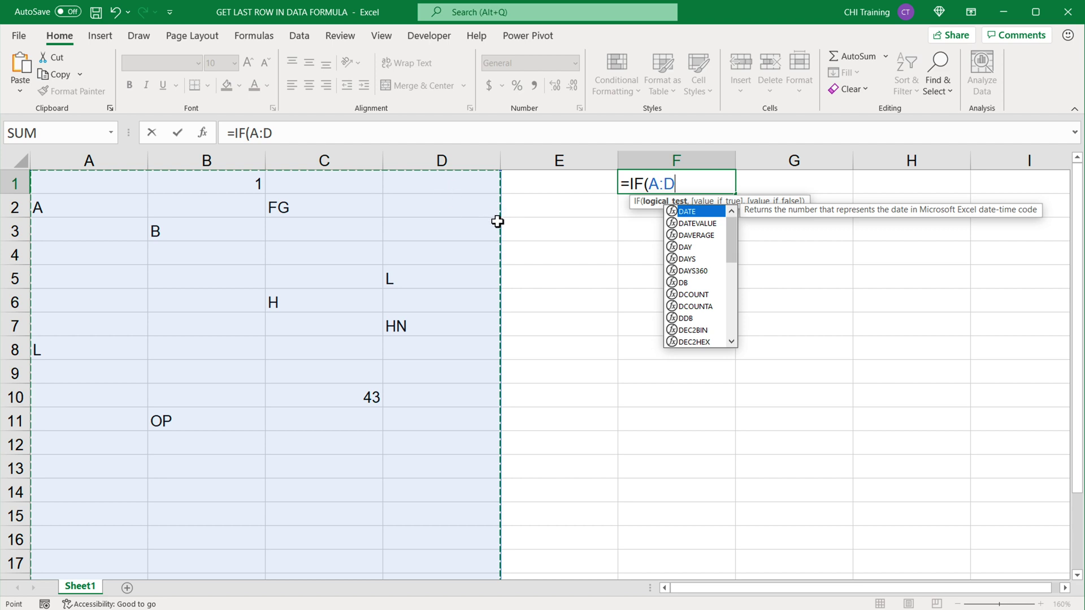
type("=")
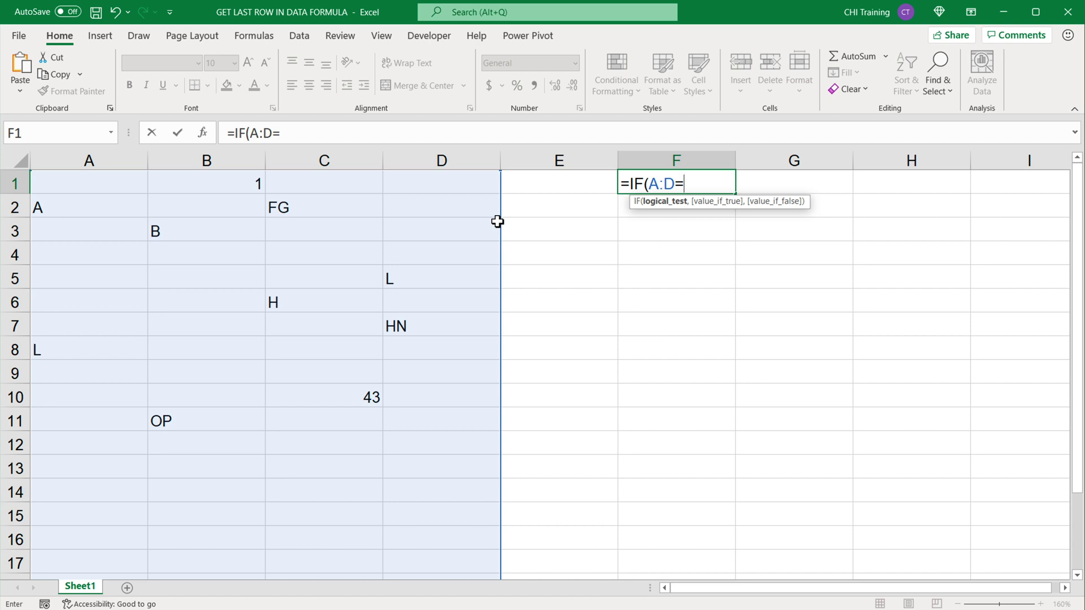
type("\"\",\"\"")
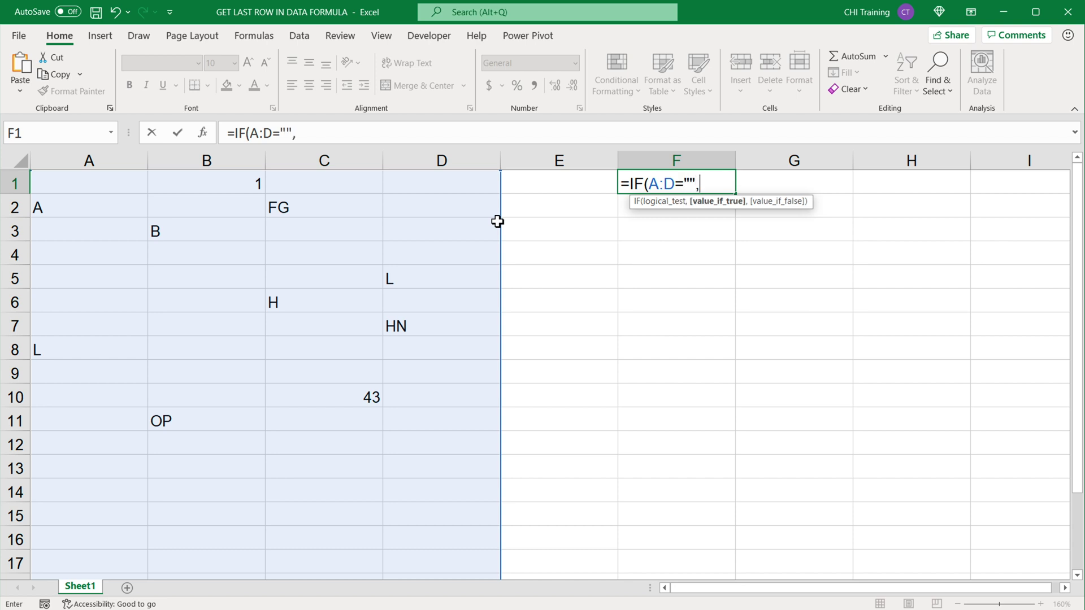
type(",")
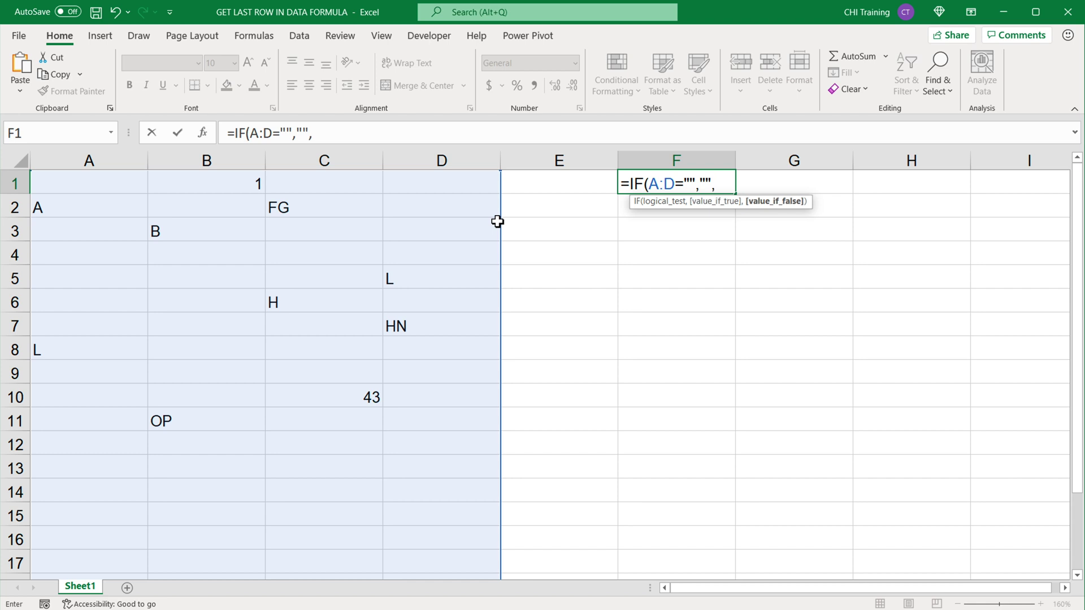
type("ROW")
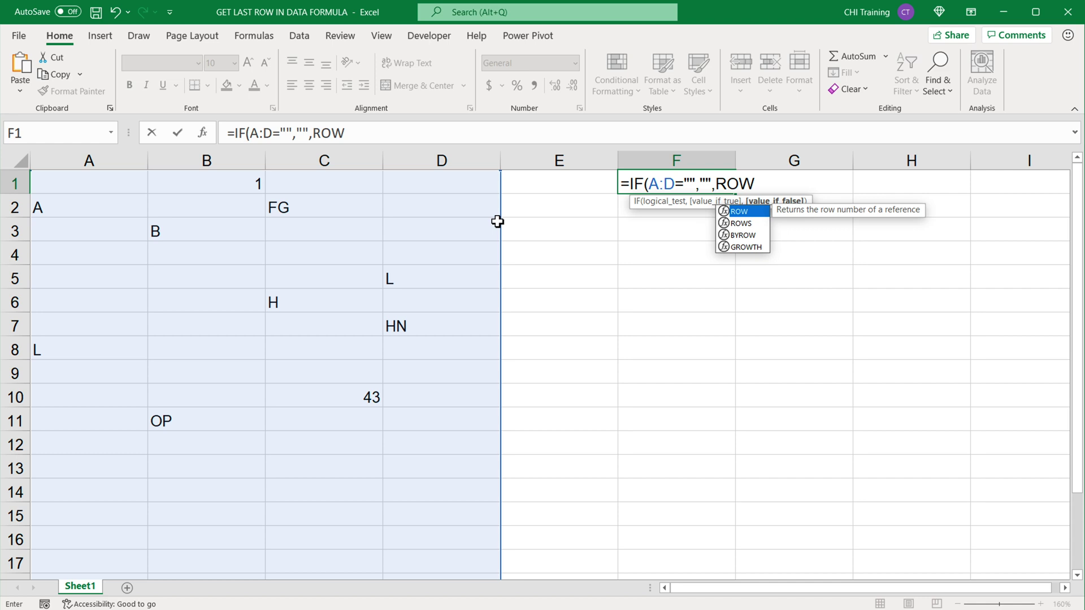
type("(")
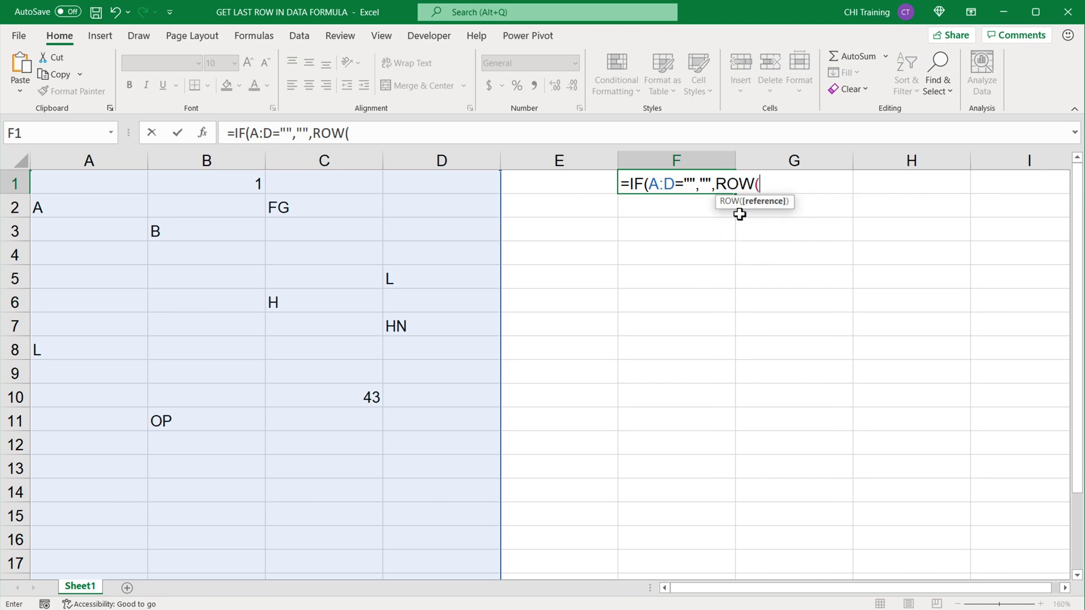
left_click_drag(89, 160, 436, 161)
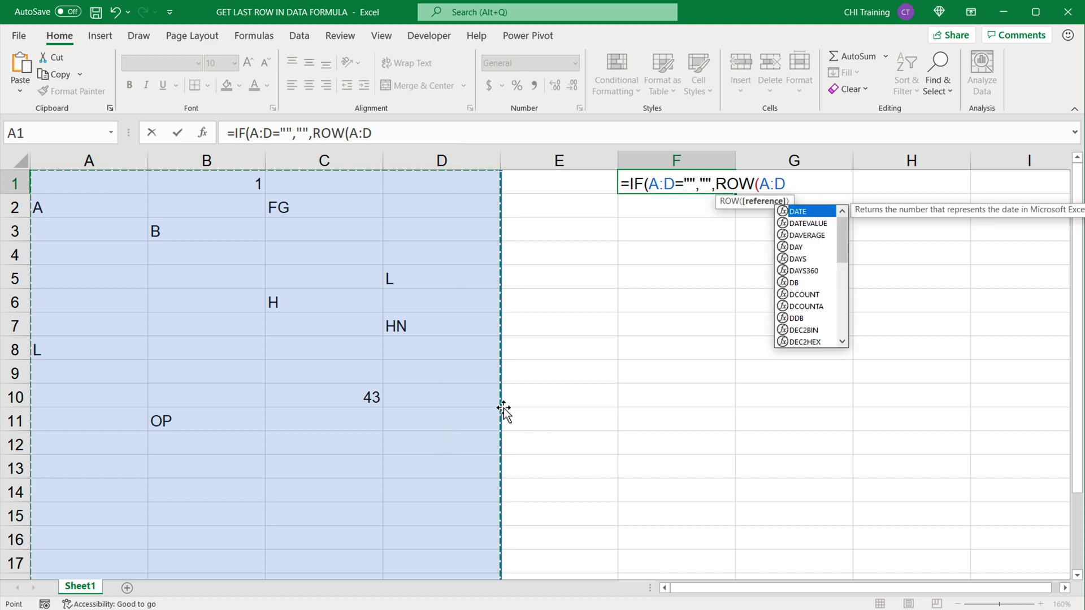
type(")")
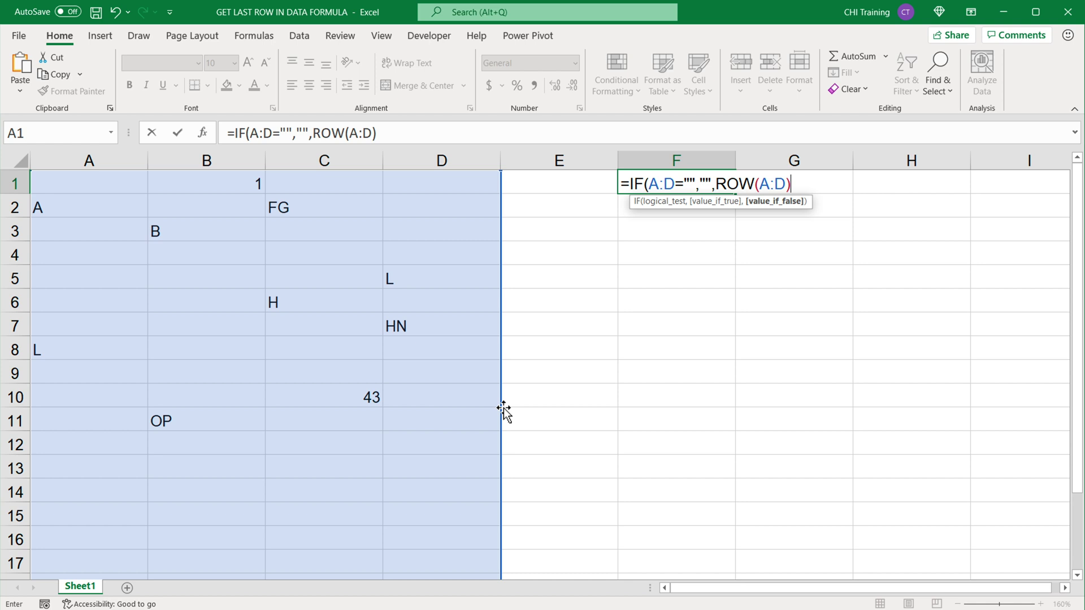
type(")")
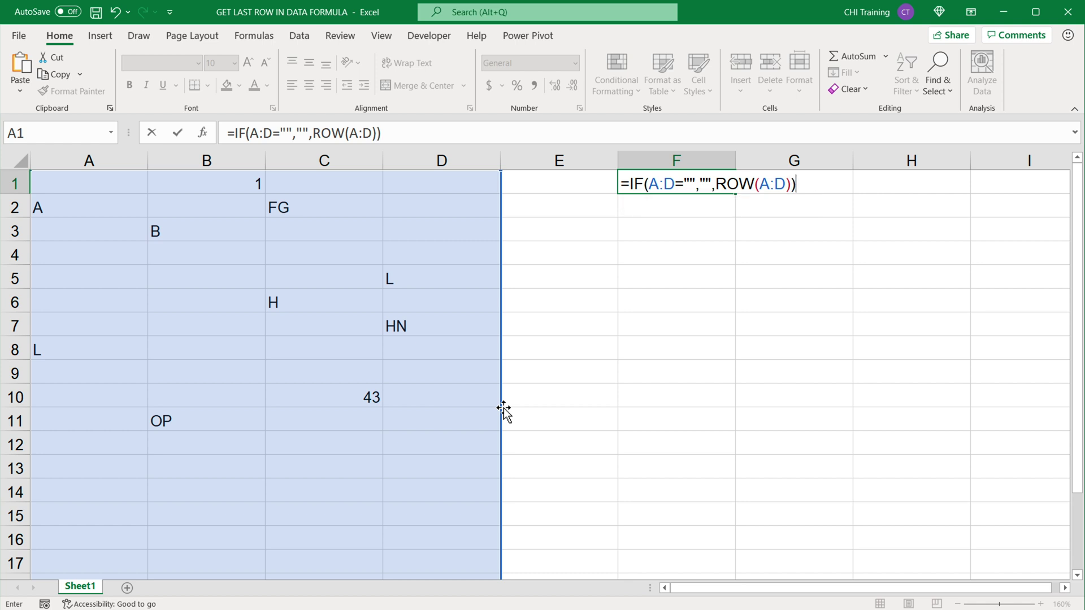
key("Return")
left_click(89, 178)
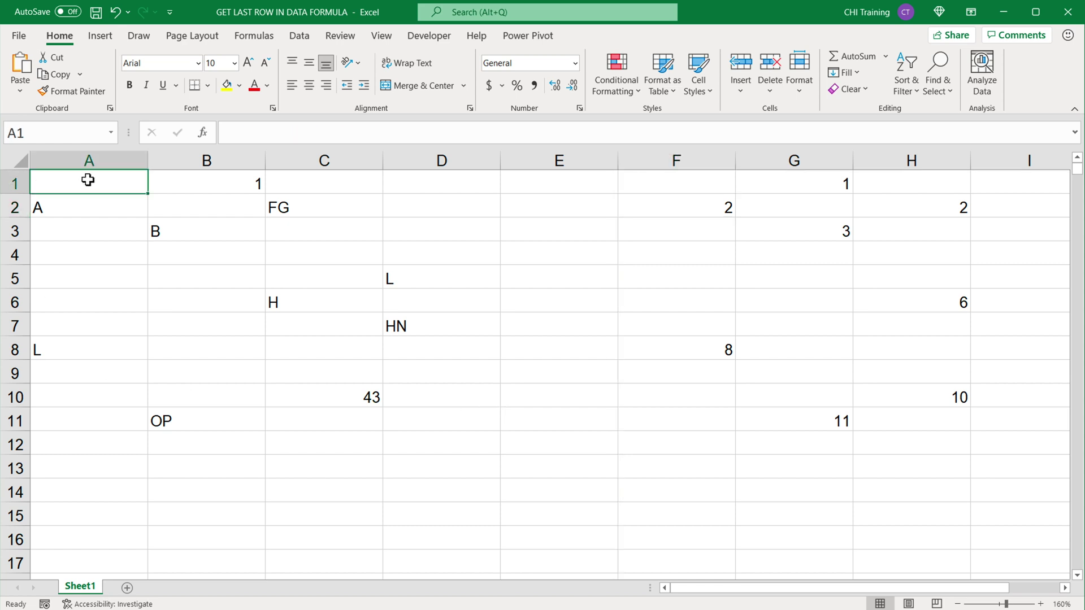
scroll(90, 185, "down", 2, "ctrl")
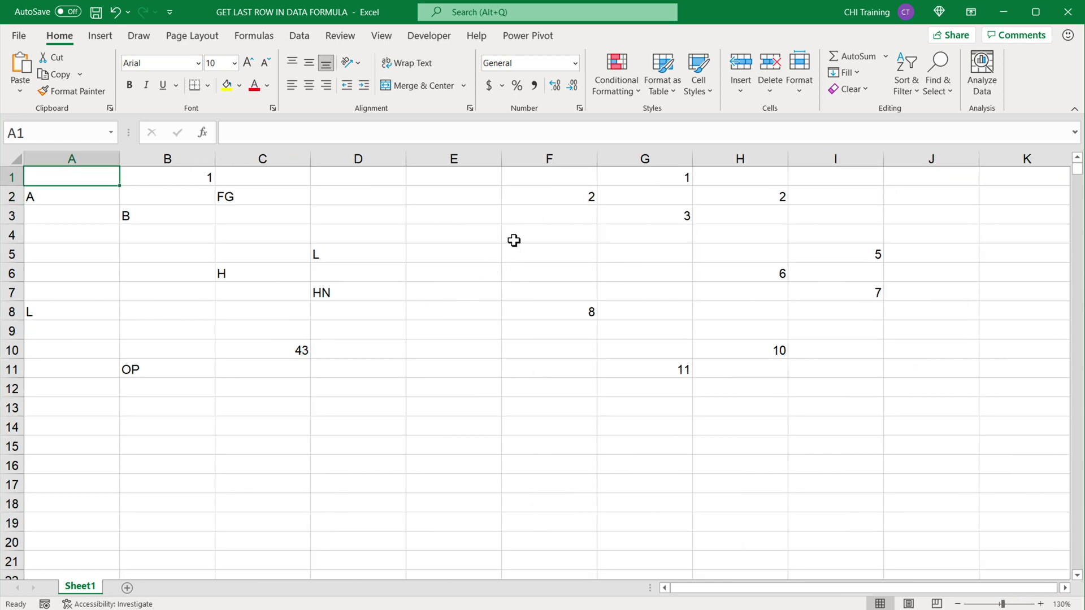
left_click(56, 201)
left_click(209, 177)
left_click(255, 198)
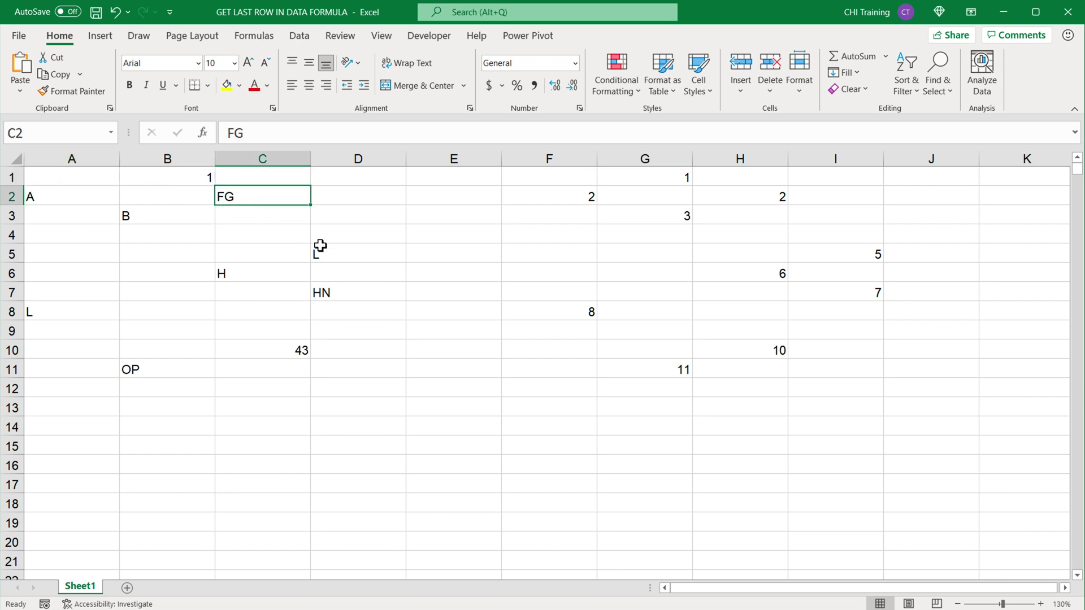
left_click(317, 252)
left_click(160, 212)
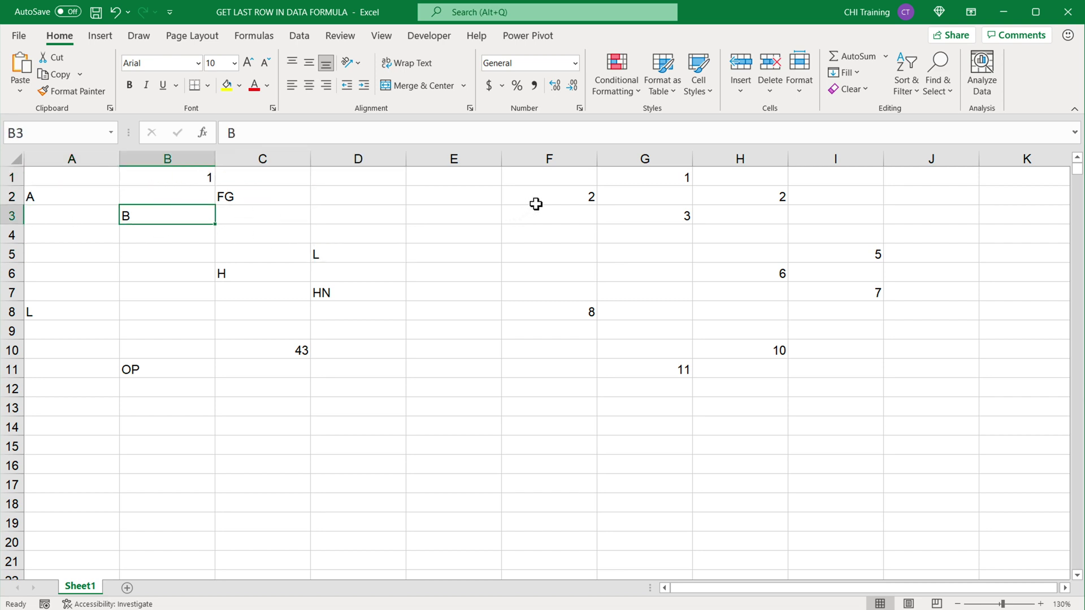
left_click(60, 200)
left_click(195, 181)
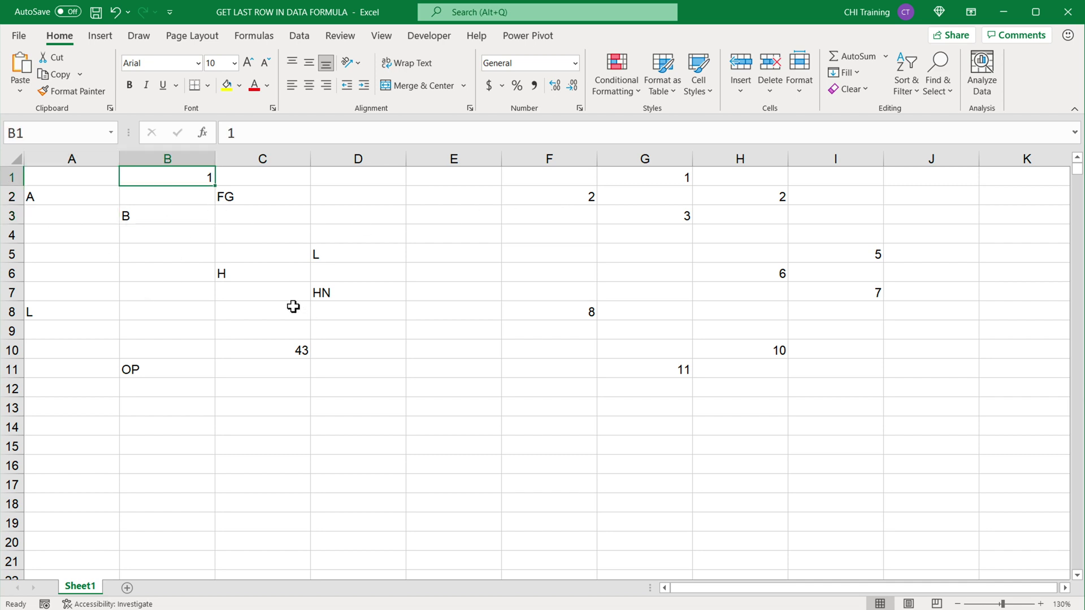
left_click(255, 274)
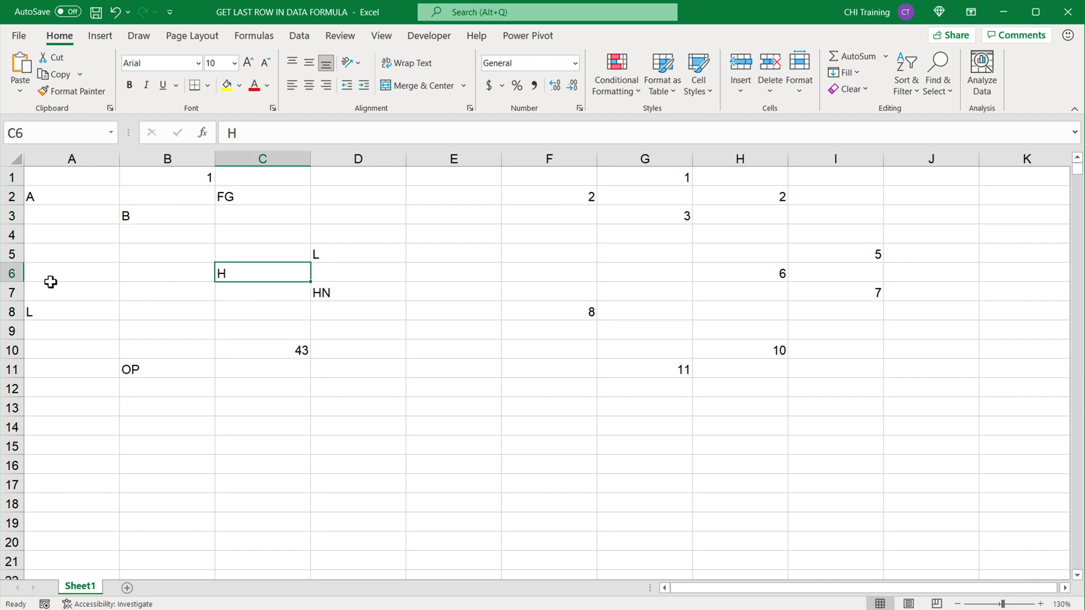
left_click(851, 294)
left_click(744, 354)
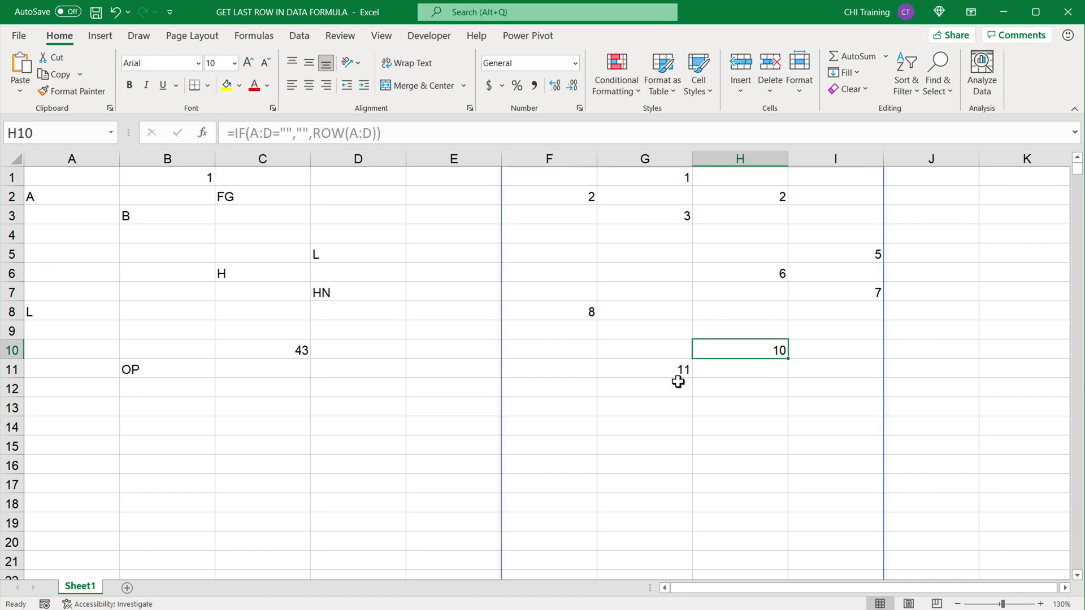
left_click(678, 383)
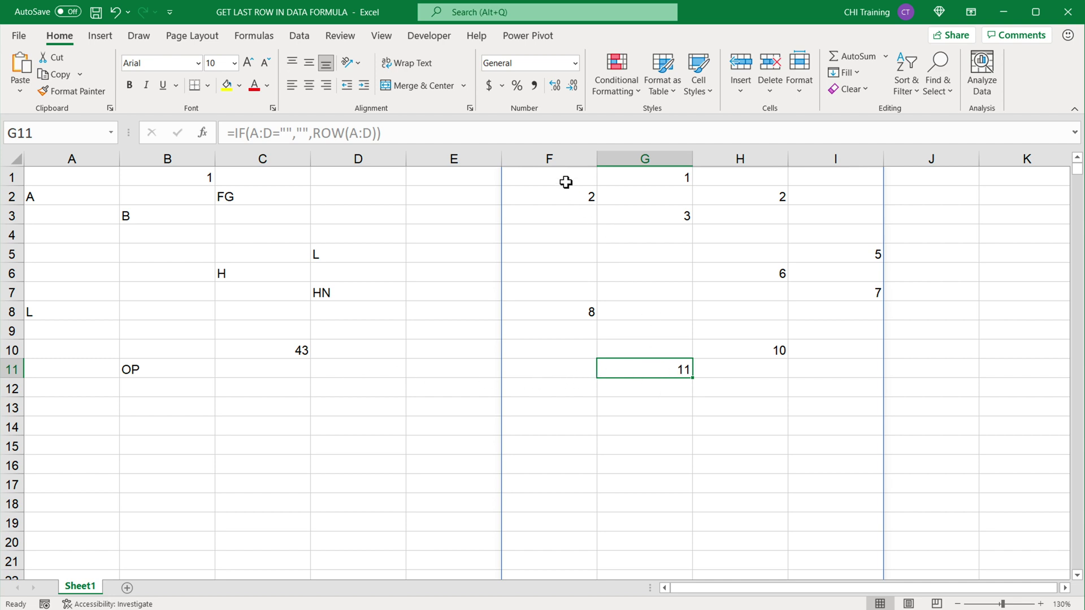
mouse_move(564, 181)
left_mouse_down()
mouse_move(848, 293)
mouse_move(851, 380)
mouse_move(835, 382)
left_mouse_up()
left_click(672, 370)
left_click(570, 187)
- Change F1 to =MAX(IF(A:D="","",ROW(A:D))) so it returns 11, the last data row
double_click(568, 185)
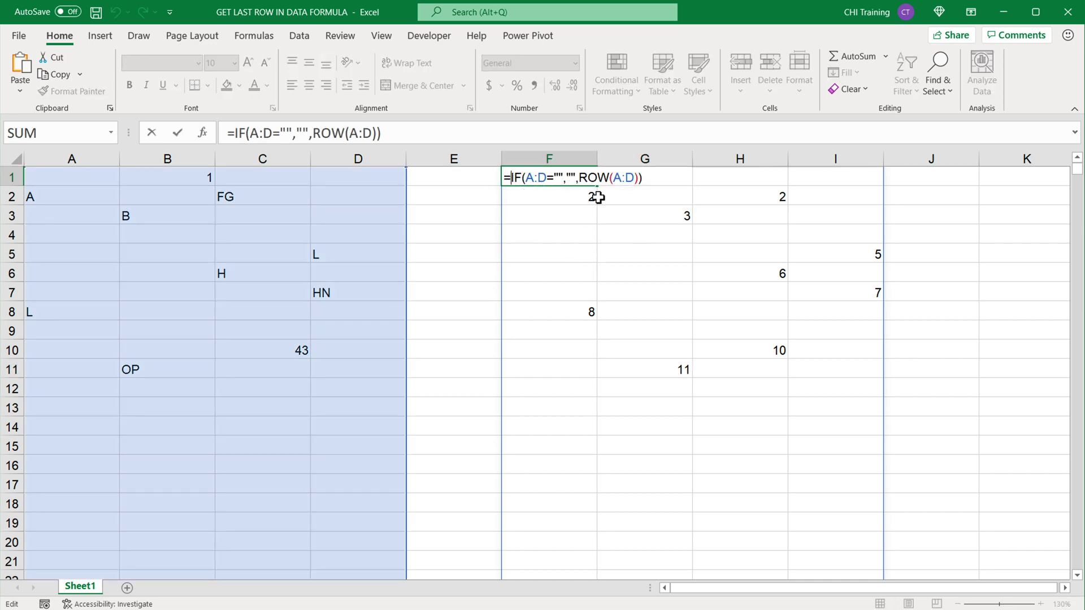
type("MAX")
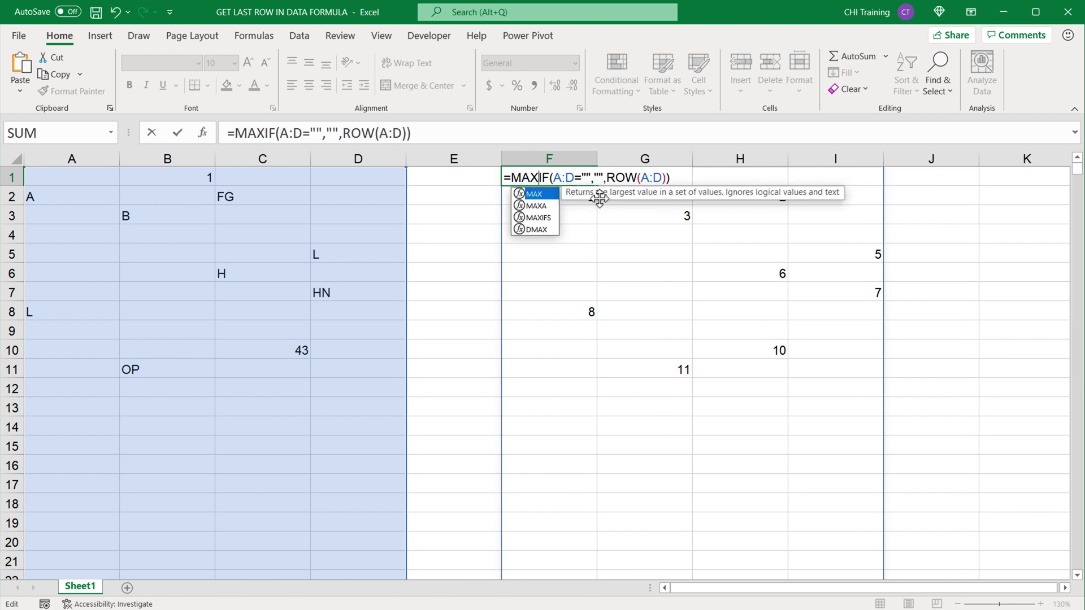
type("(")
left_click(692, 181)
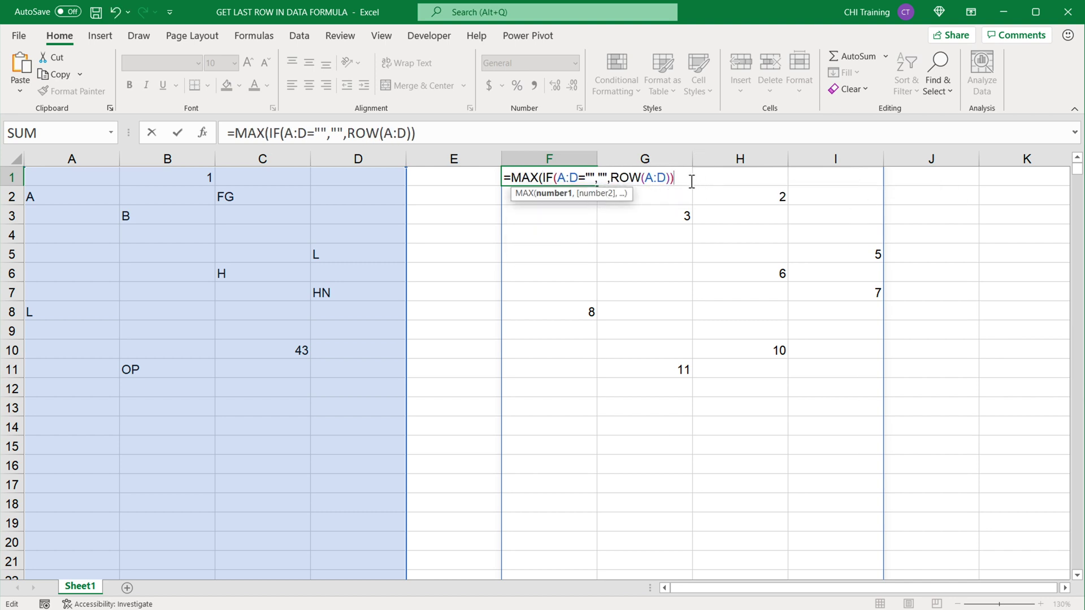
type(")")
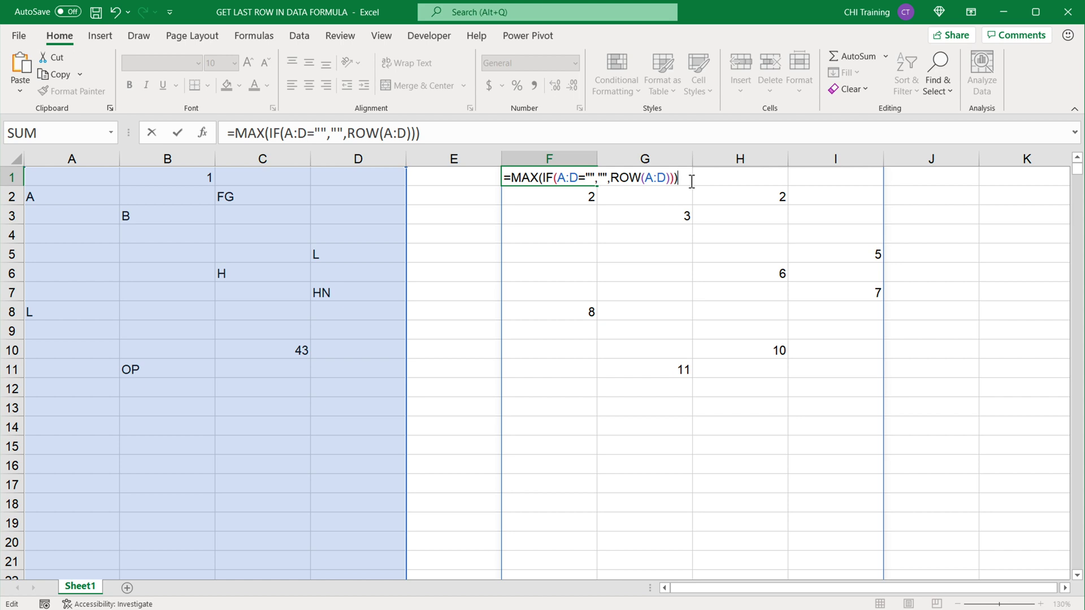
key("Return")
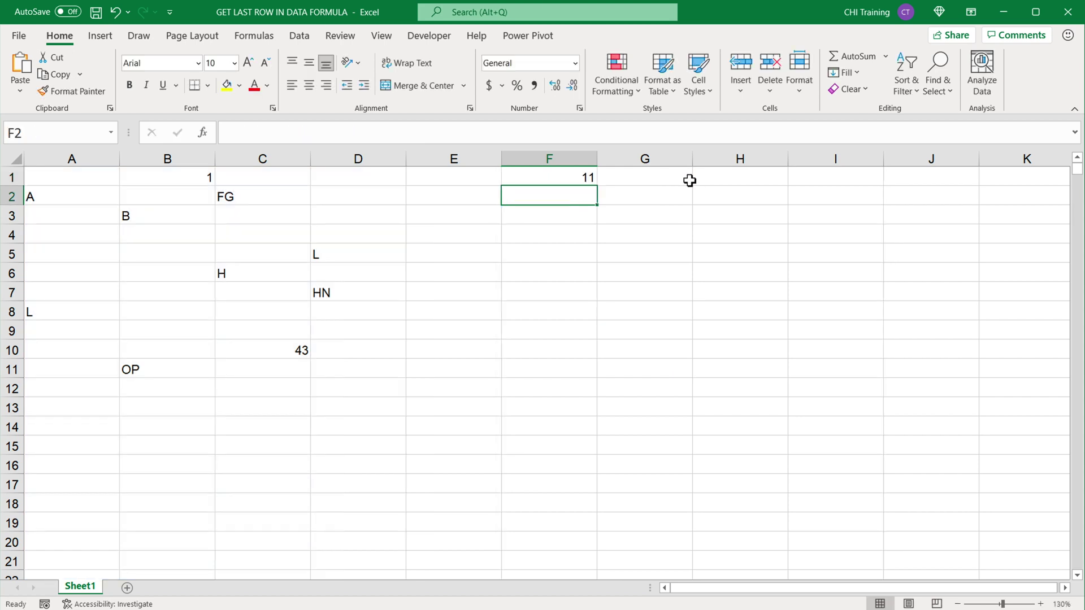
- Select the whole text of F1's =MAX(IF(A:D="","",ROW(A:D))) formula for copying
left_click(559, 178)
double_click(558, 180)
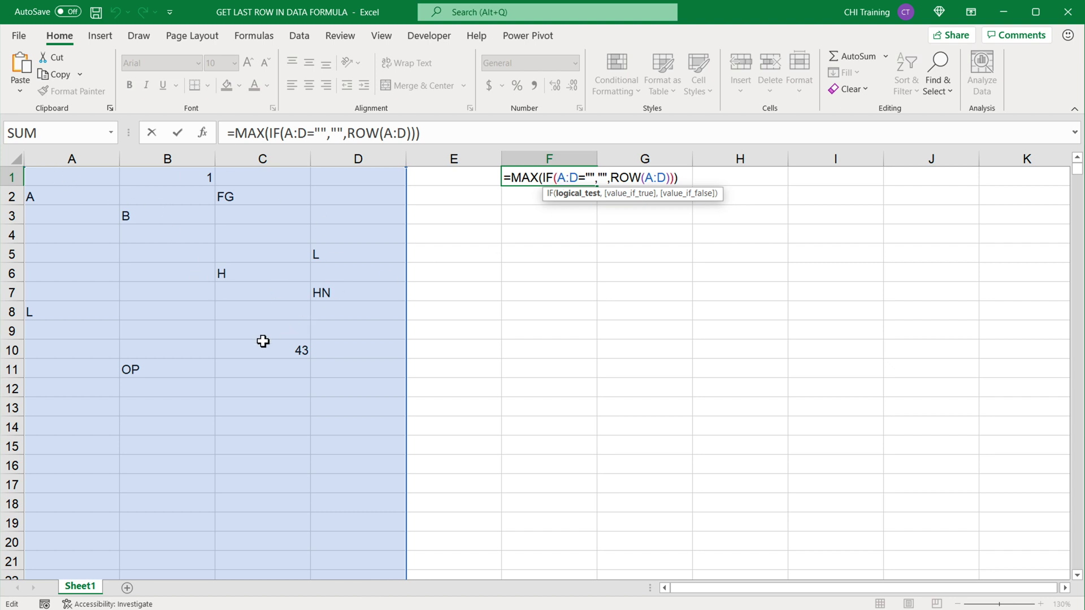
scroll(280, 434, "down", 2)
scroll(286, 407, "down", 20)
scroll(290, 413, "down", 17)
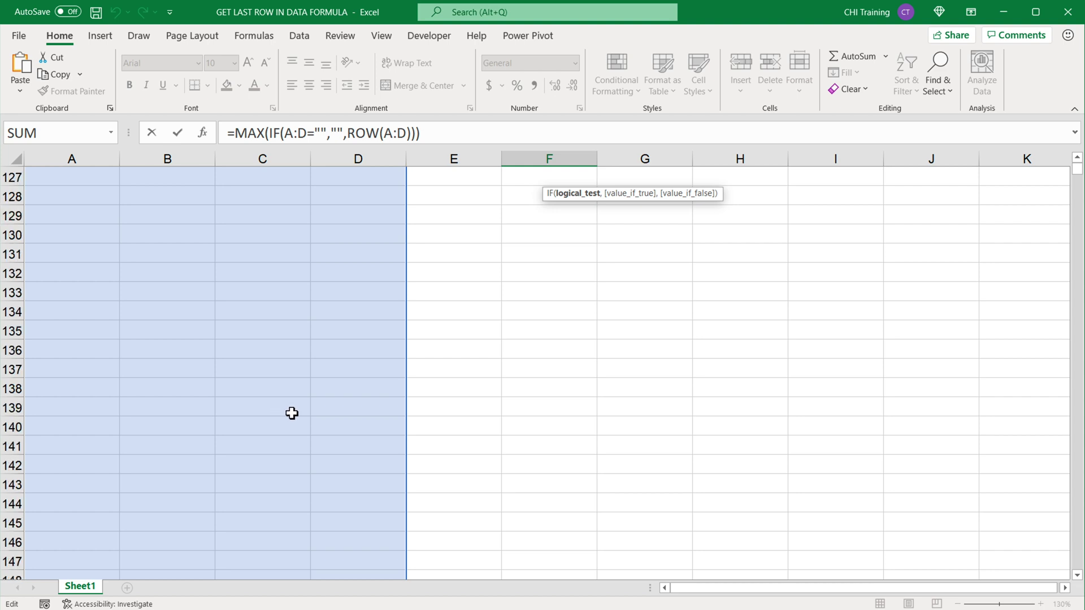
scroll(291, 409, "up", 2)
scroll(294, 409, "up", 20)
scroll(297, 411, "up", 9)
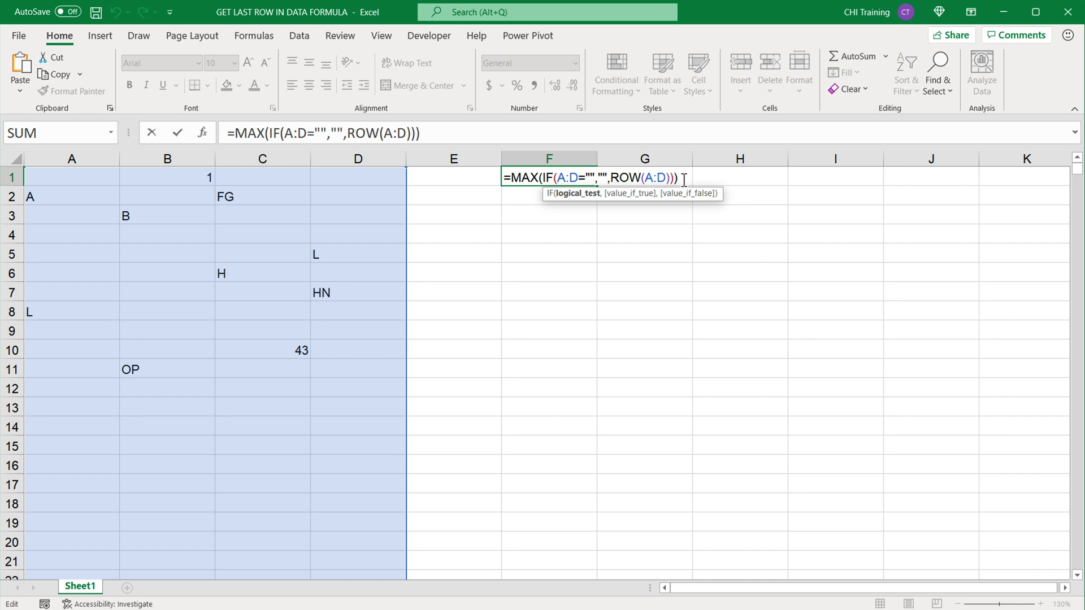
left_click_drag(686, 180, 454, 181)
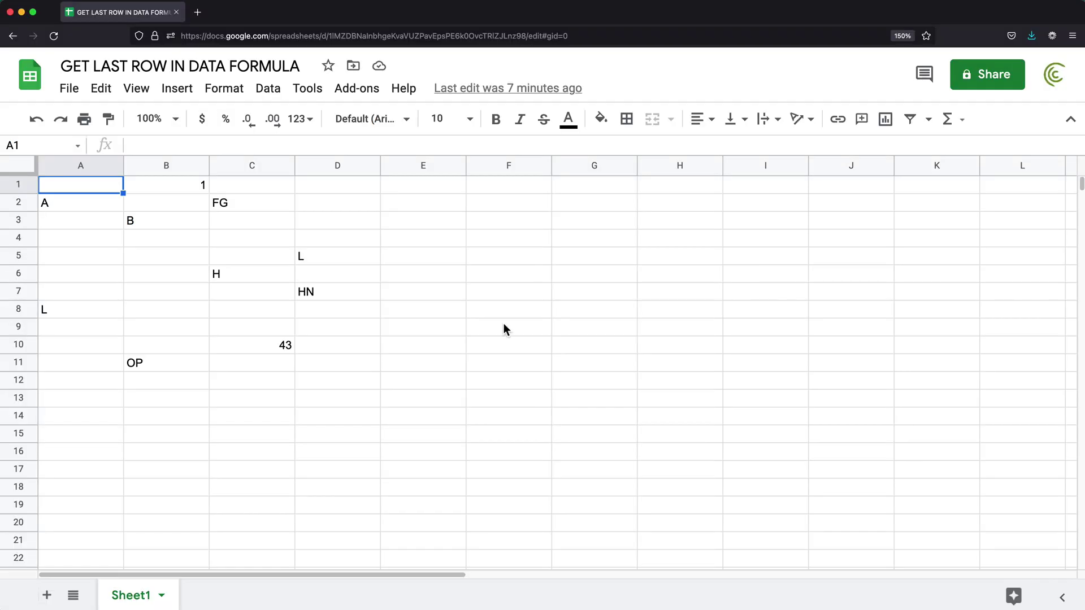
- Paste the MAX formula into Google Sheets' F1 wrapped in ArrayFormula, returning 11
left_click(525, 187)
double_click(525, 187)
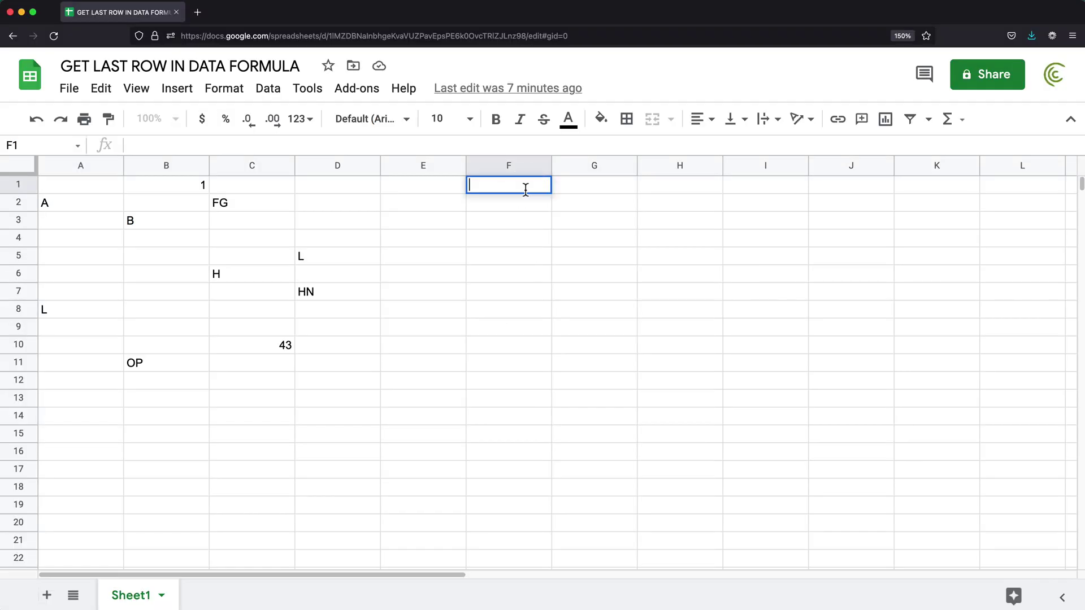
type("=MAX(IF(A:D=\"\",\"\",ROW(A:D)))")
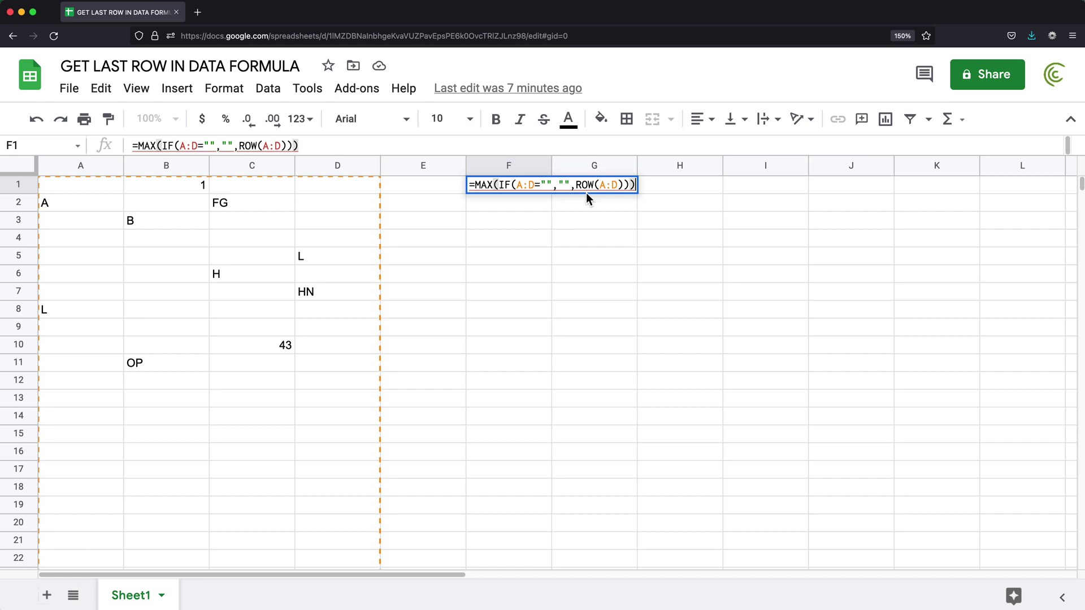
key("super+shift+Return")
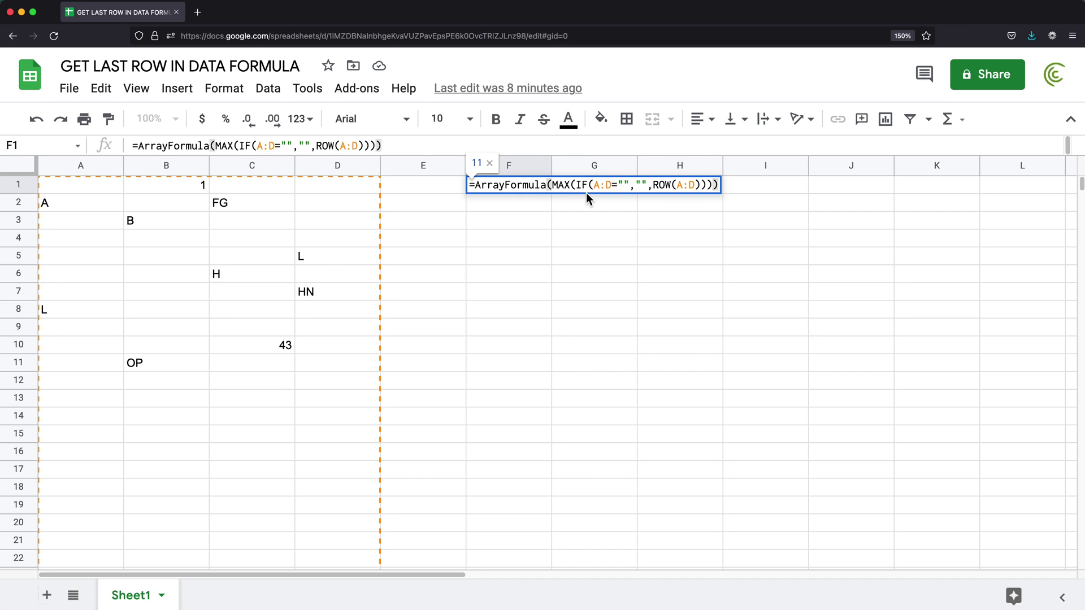
key("Return")
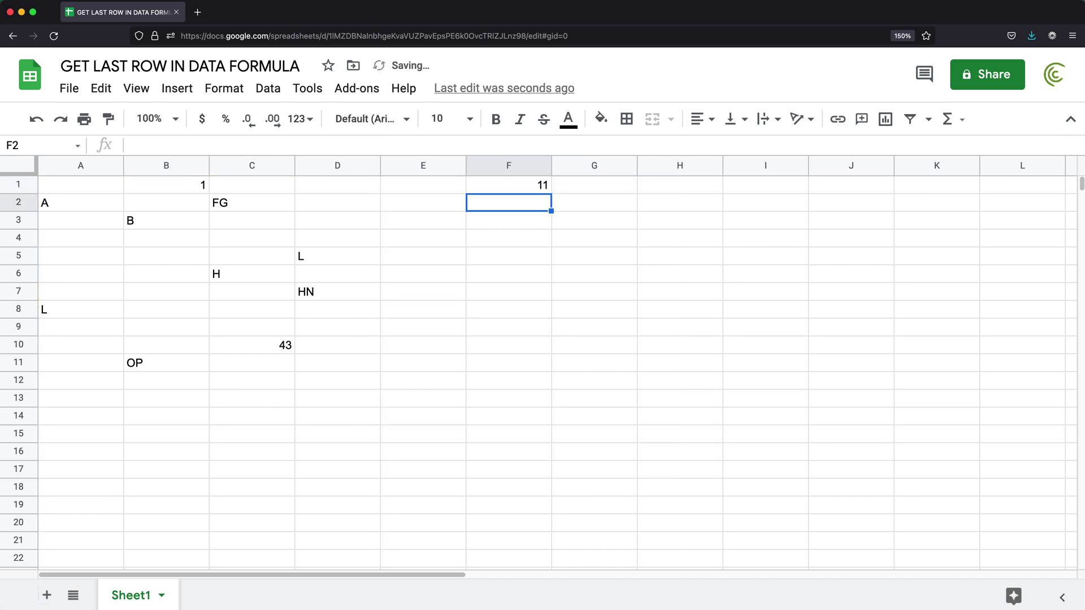
- Add test entries in C13, A15 and B16 below the existing Google Sheets data
left_click(528, 185)
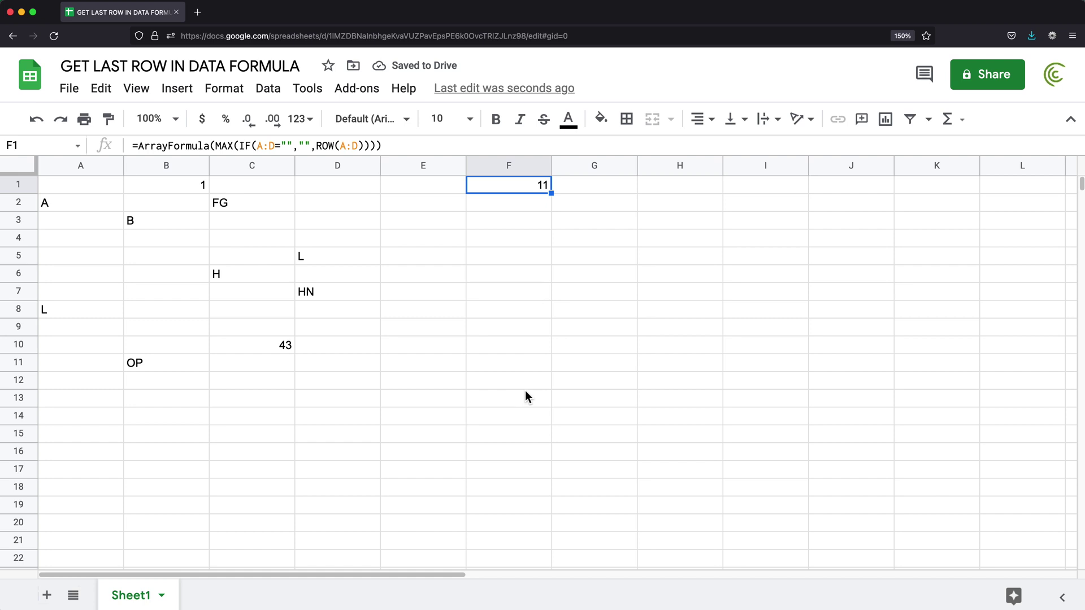
left_click(252, 403)
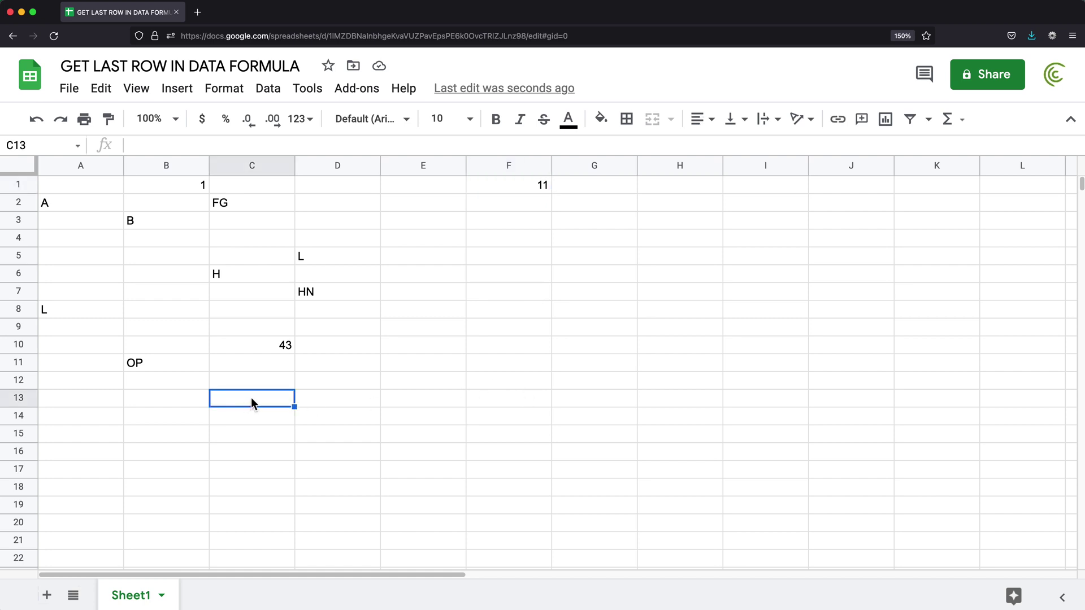
type("ret")
key("Return")
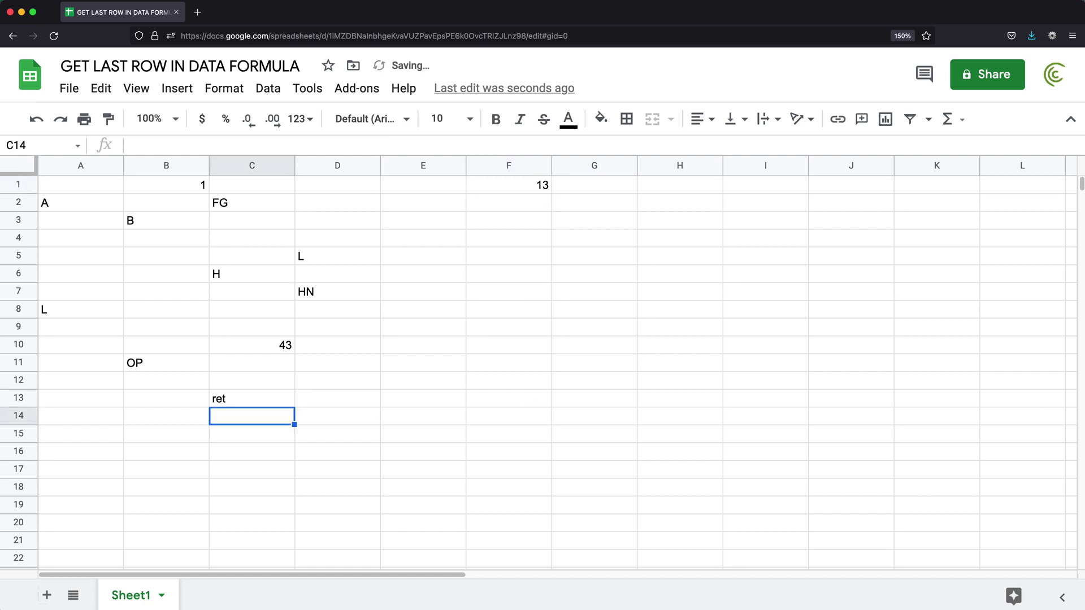
key("Left")
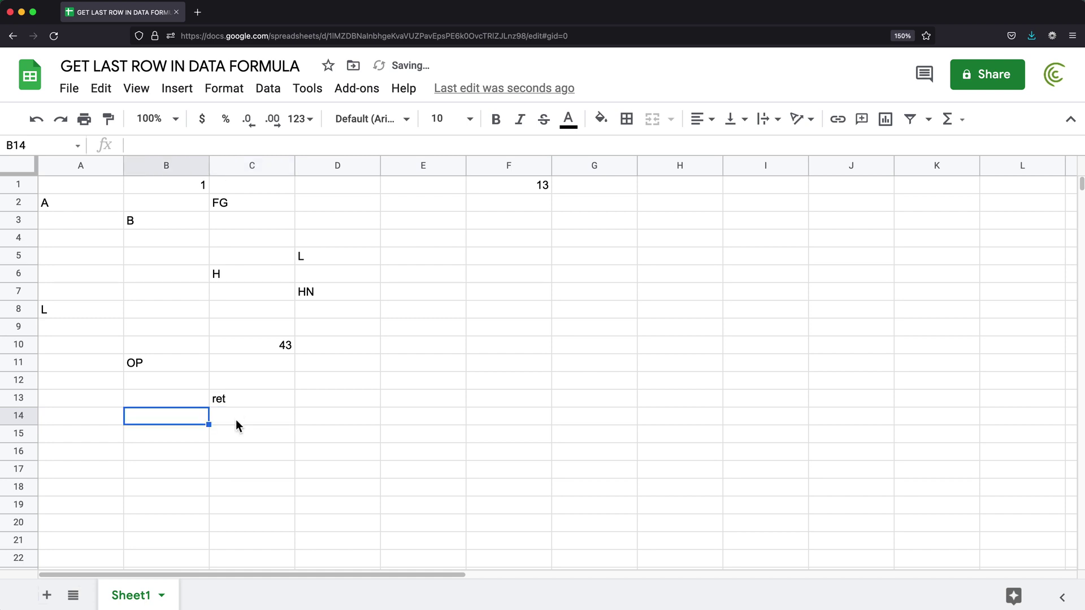
key("Down")
key("Left")
type("fgfg")
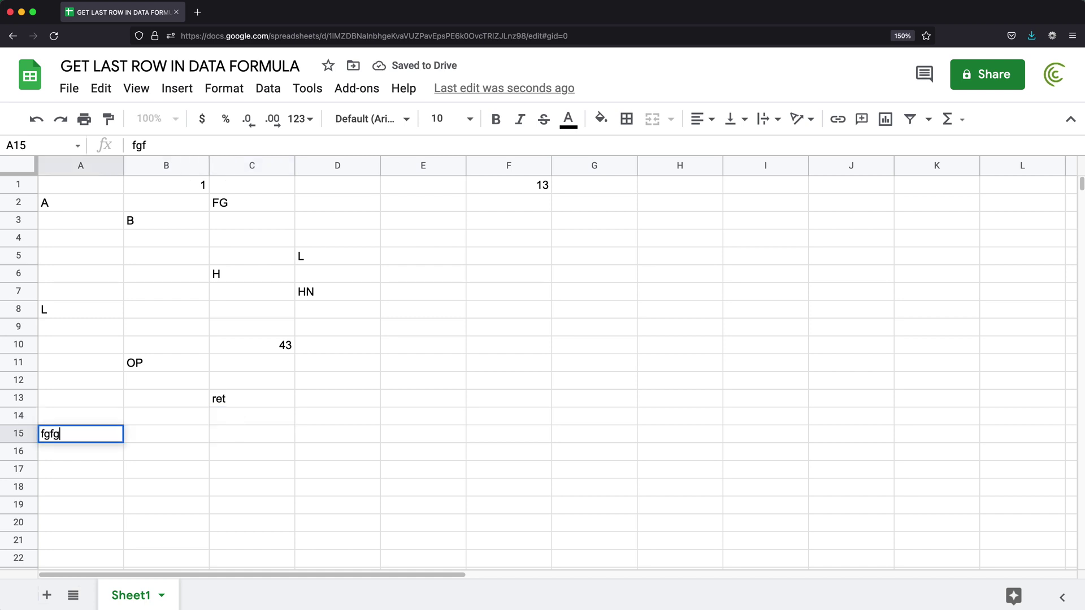
key("Return")
key("Right")
type("fg")
key("Return")
- Add entries in C18 and A20 and confirm F1 now returns 20
key("Right")
key("Right")
key("Down")
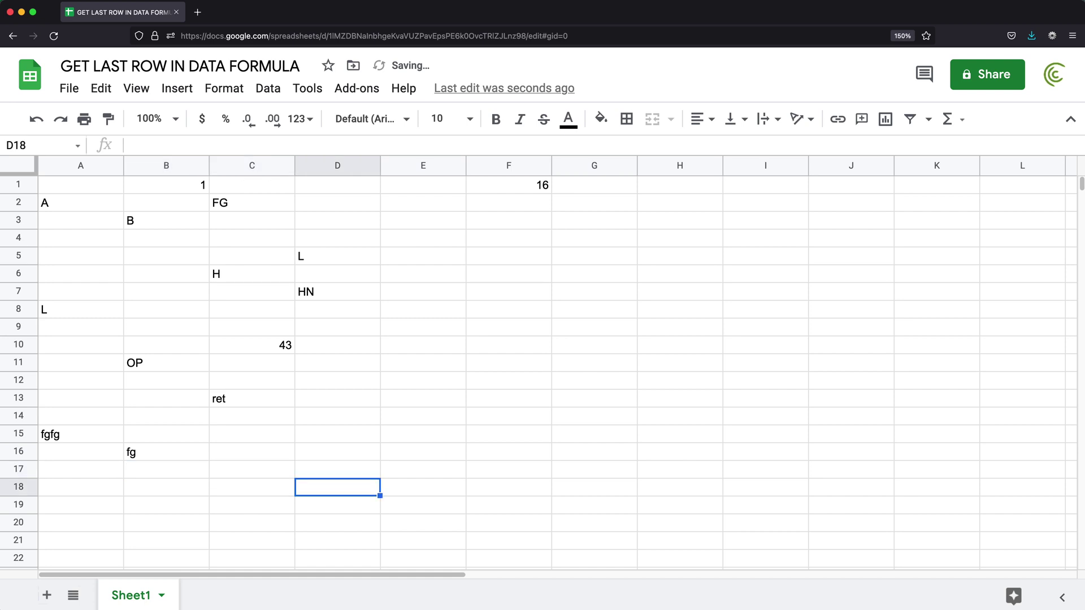
key("Left")
type("fgf")
key("Return")
key("Right")
key("Left")
key("Left")
key("Down")
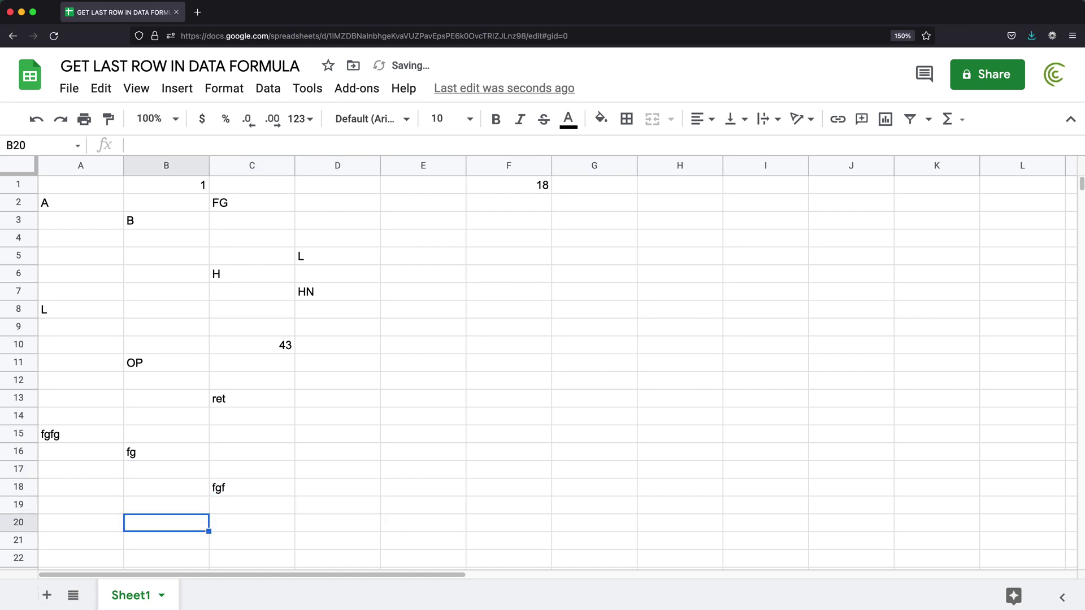
key("Left")
type("fgf")
key("Return")
key("Up")
key("Up")
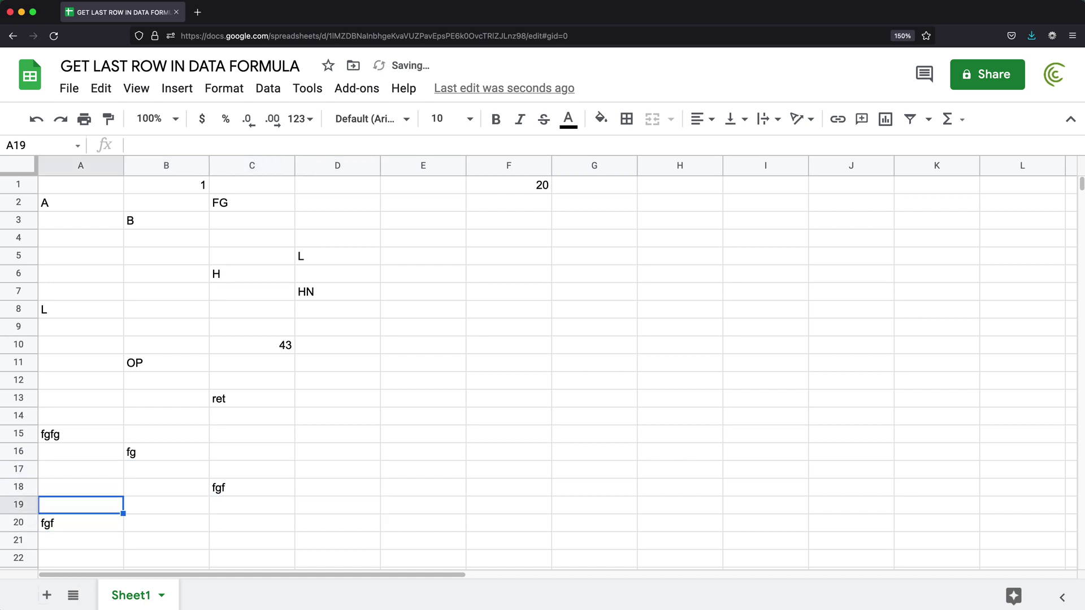
left_click(530, 190)
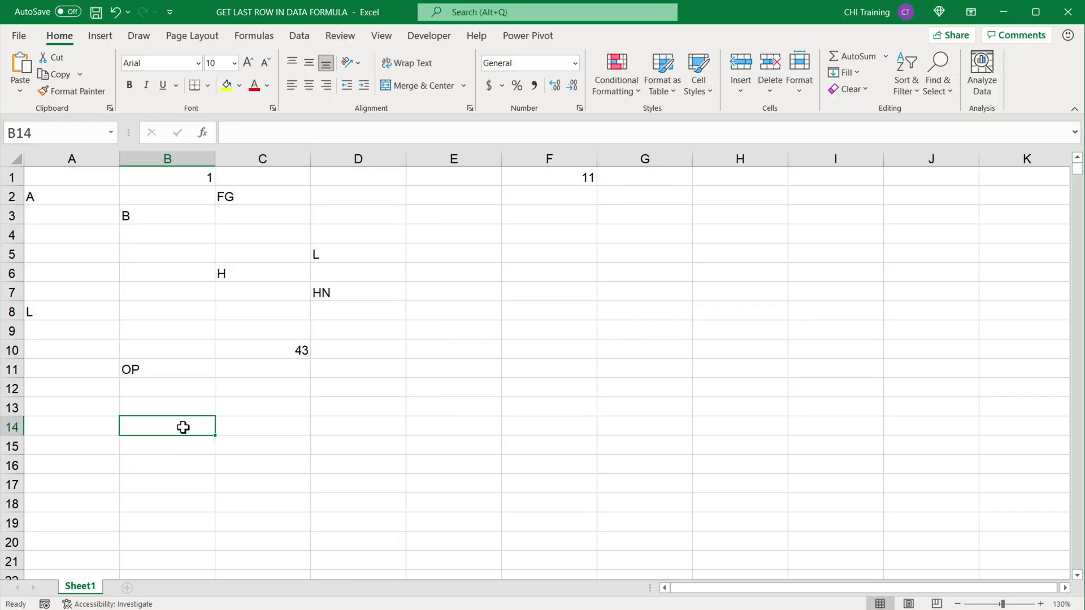
type("45")
- Enter 45 in B14 and 56 in C14, D13 and C17 of the Excel sheet
key("Tab")
type("56")
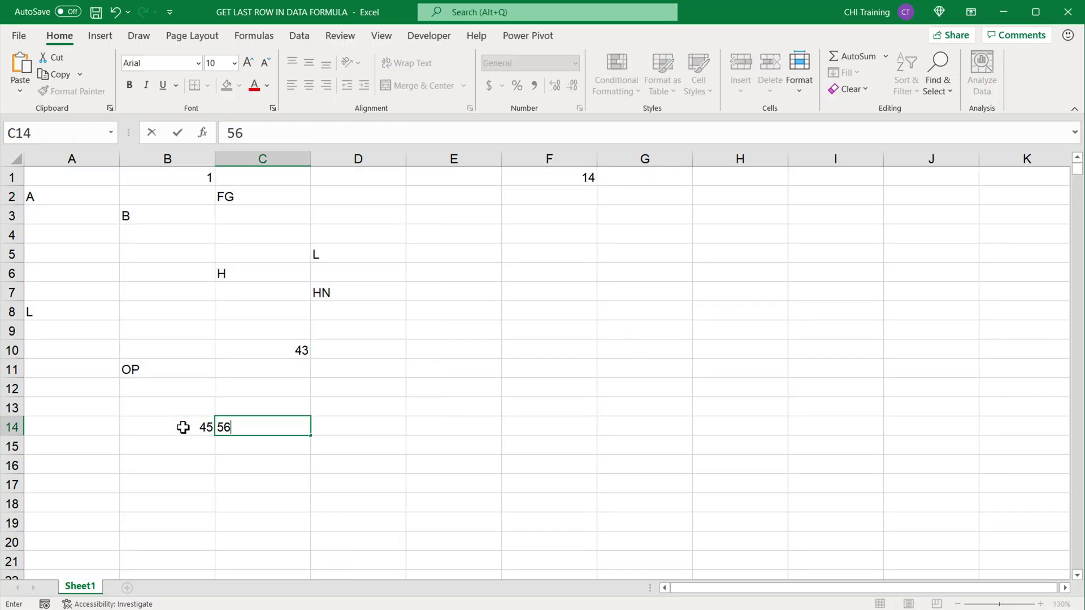
key("Up")
key("Right")
type("56")
key("Return")
key("Down")
key("Down")
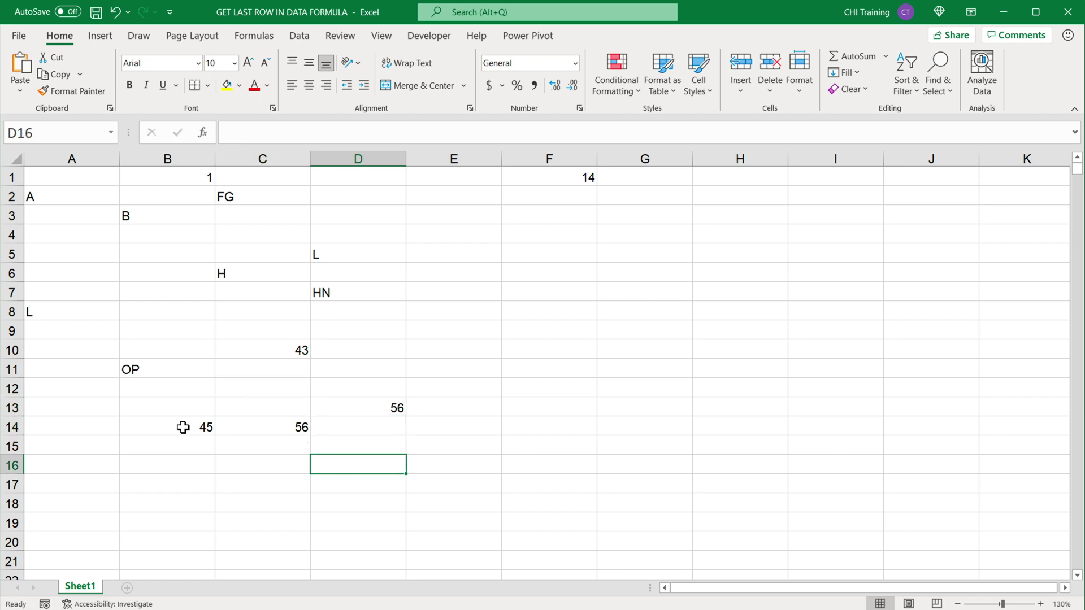
key("Down")
key("Left")
type("56")
key("Return")
- Enter rt in A20 and C21 and confirm F1's result rises to 21
key("Down")
key("Down")
key("Left")
key("Left")
type("rt")
key("Tab")
key("Down")
key("Right")
type("rt")
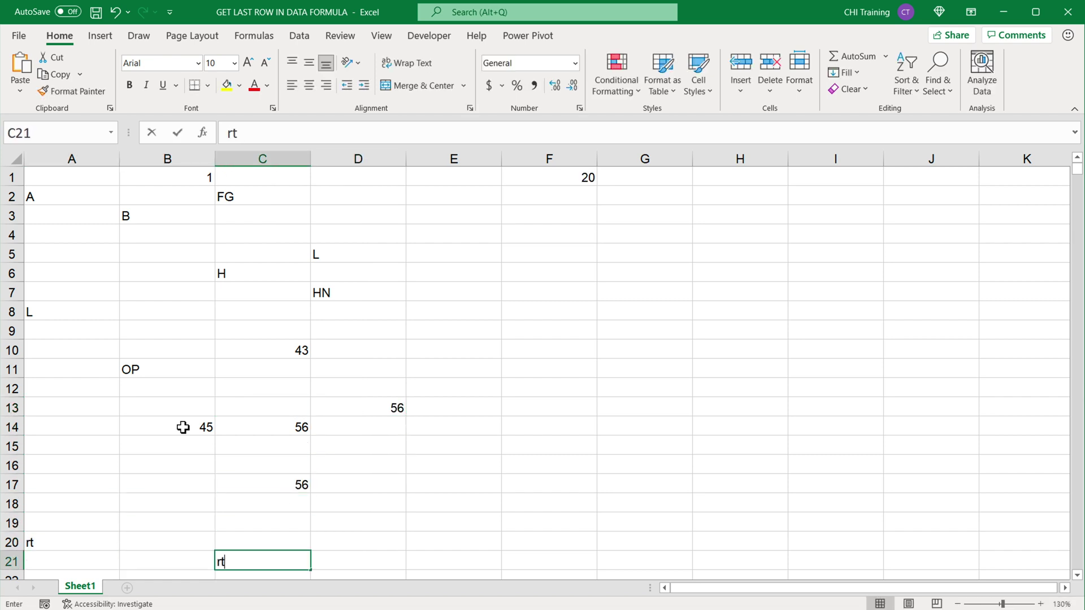
key("Return")
key("Up")
key("Up")
key("Up")
key("Up")
key("Up")
key("Up")
key("Up")
key("Up")
key("Up")
key("Up")
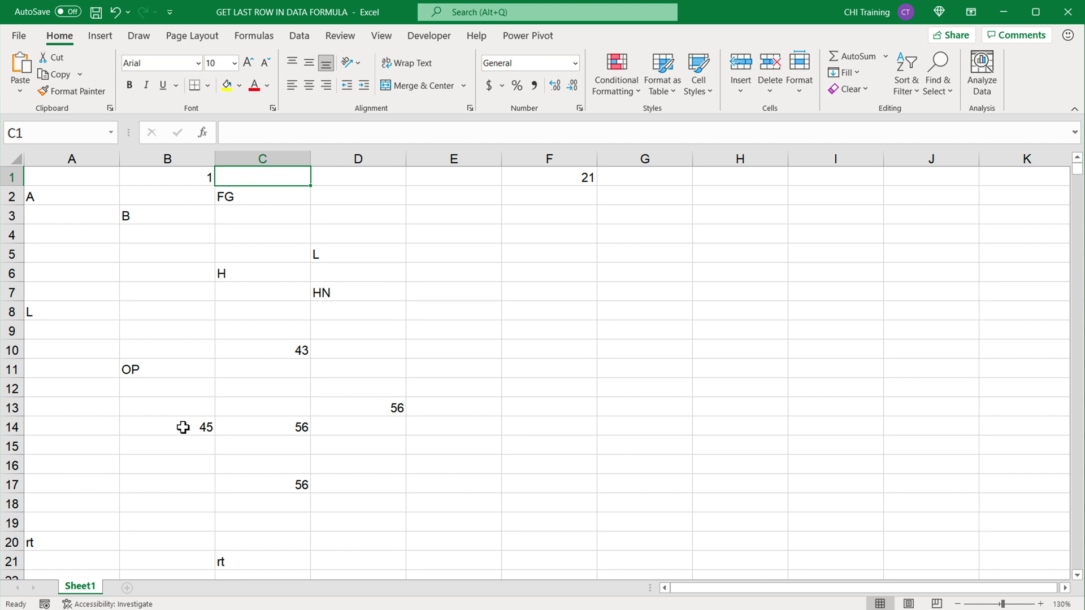
key("Left")
key("Left")
left_click(483, 390)
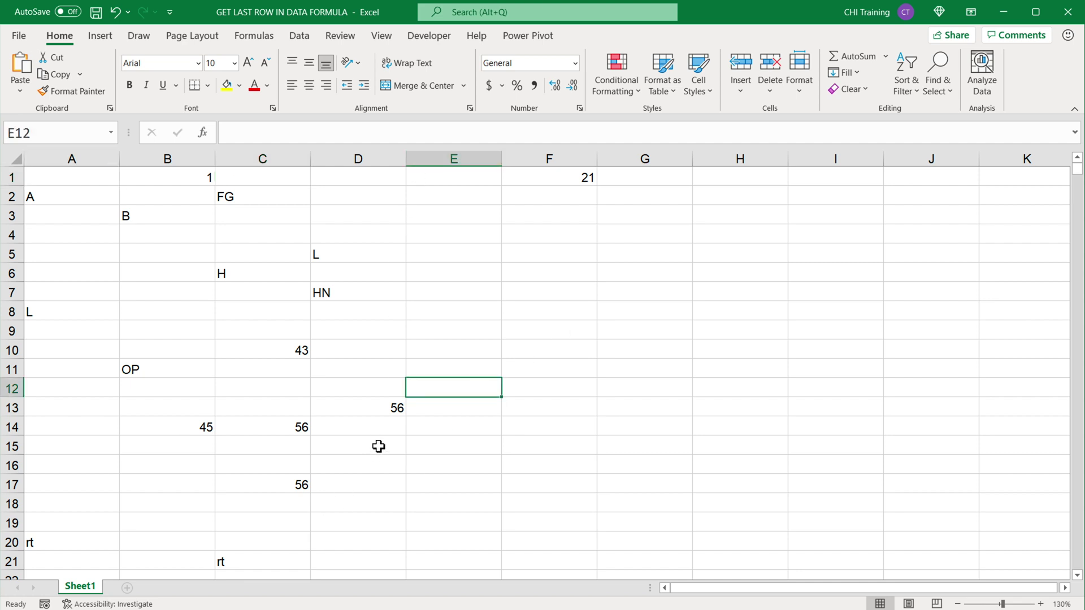
left_click(92, 175)
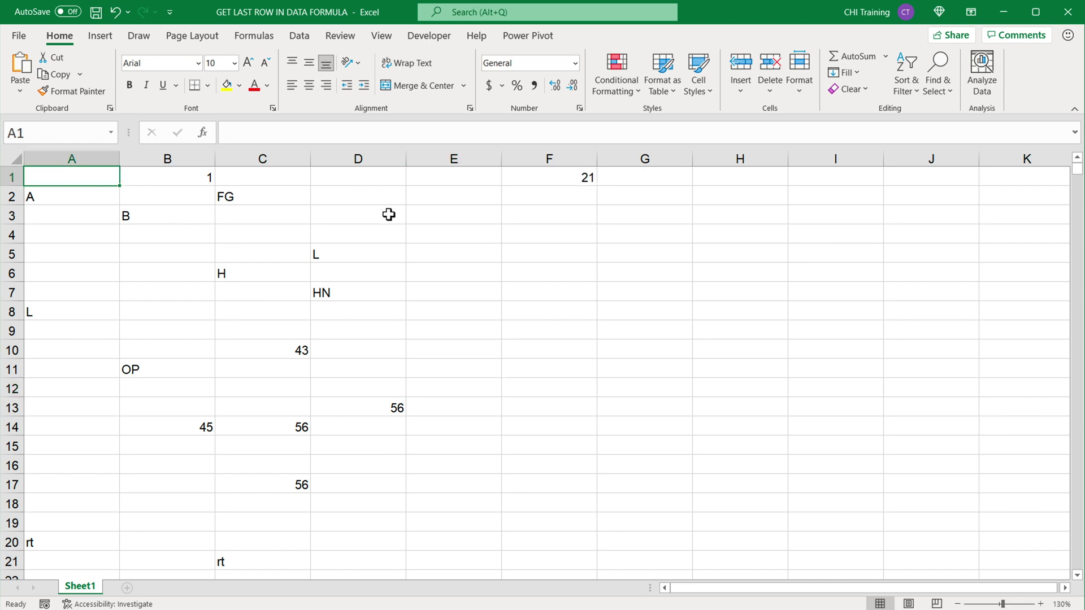
scroll(392, 208, "down", 3)
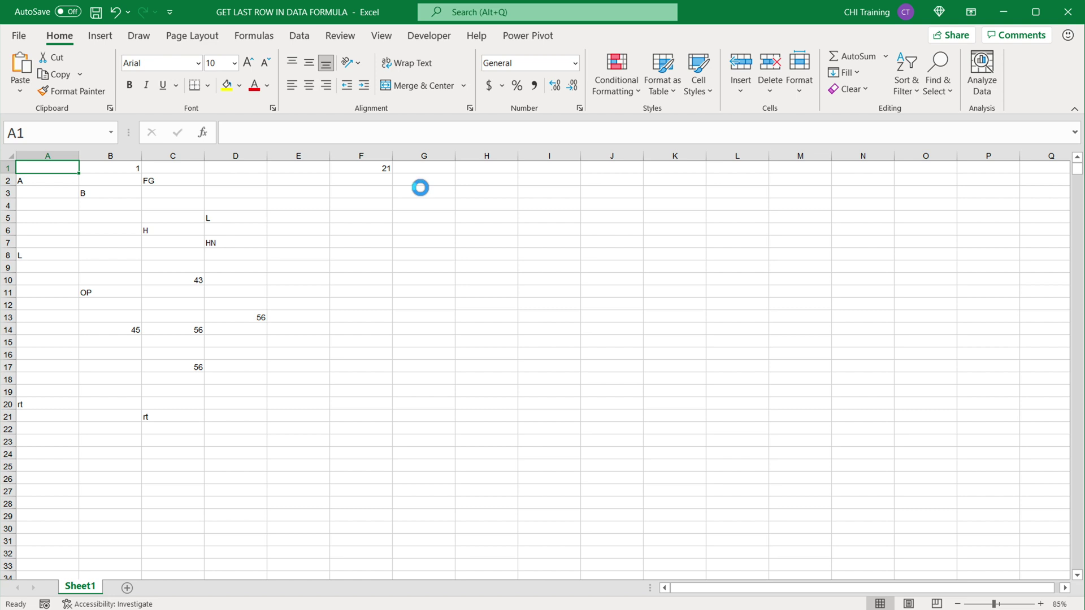
scroll(416, 182, "up", 2)
scroll(429, 185, "up", 1)
- Change both A:D ranges in F1 to A1:D1000, keeping the result 21
left_click(542, 185)
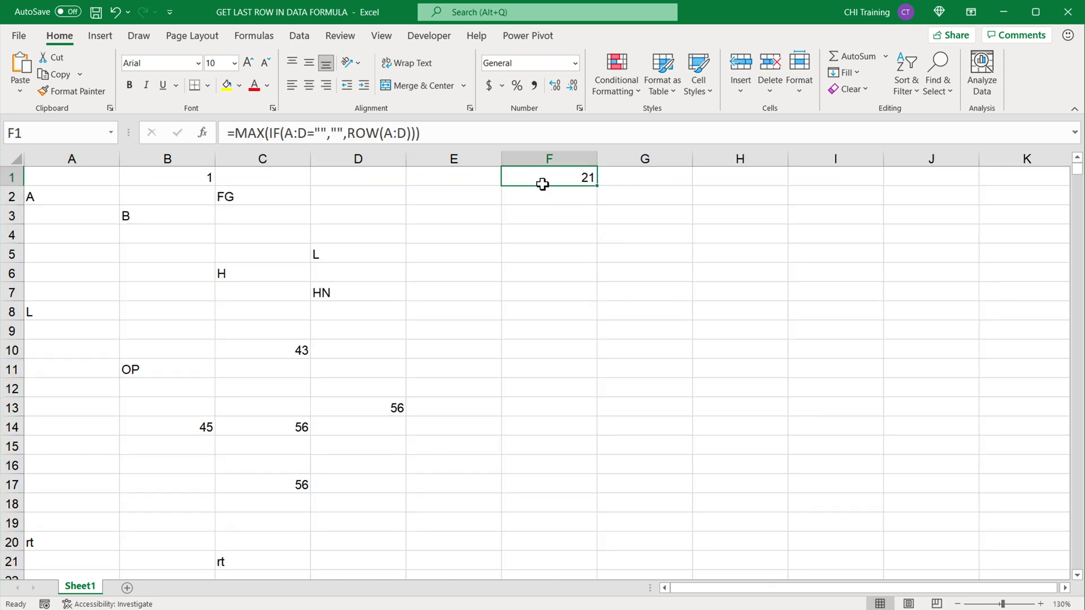
double_click(542, 184)
left_click(562, 181)
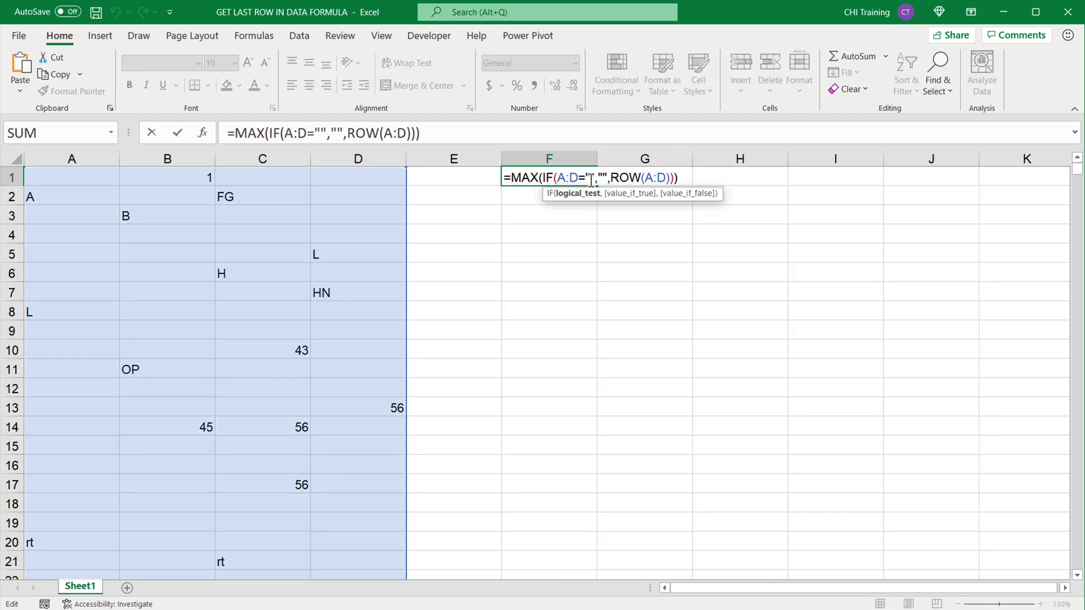
left_click(571, 180)
type("!")
key("BackSpace")
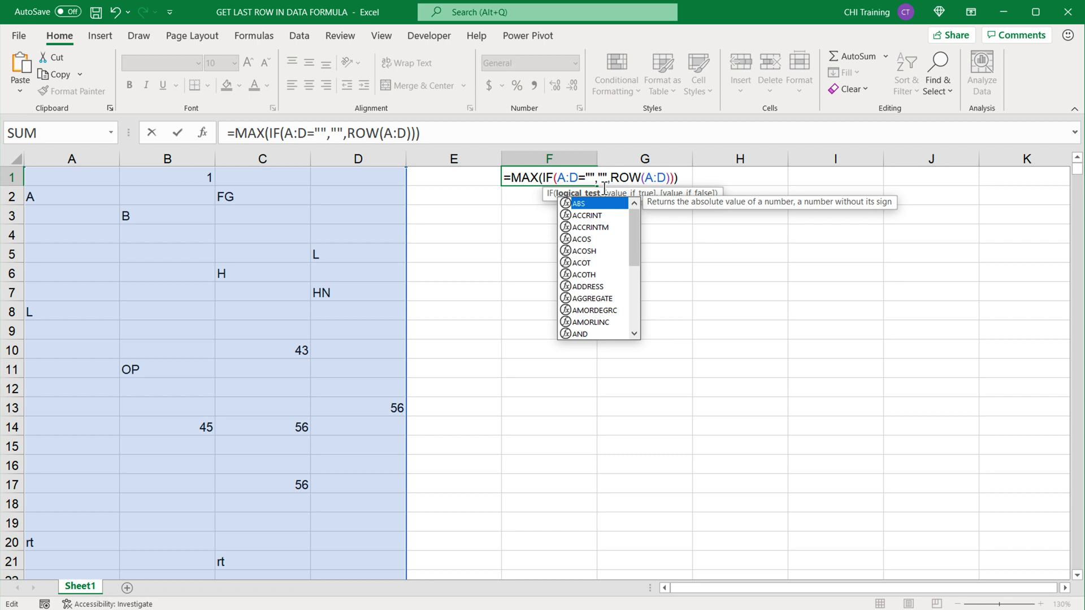
type("1:D100")
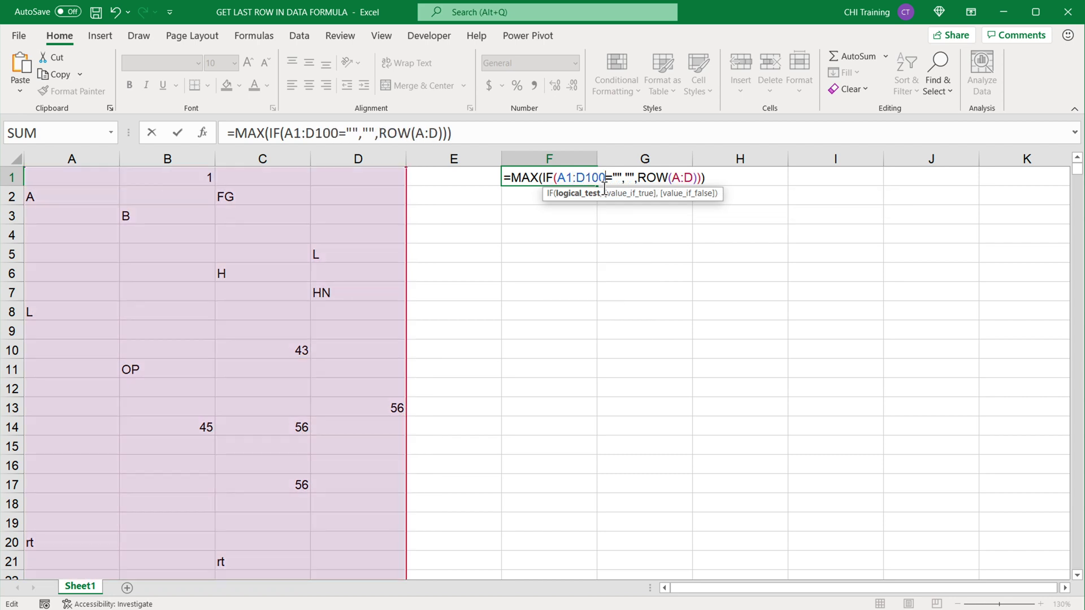
type("0")
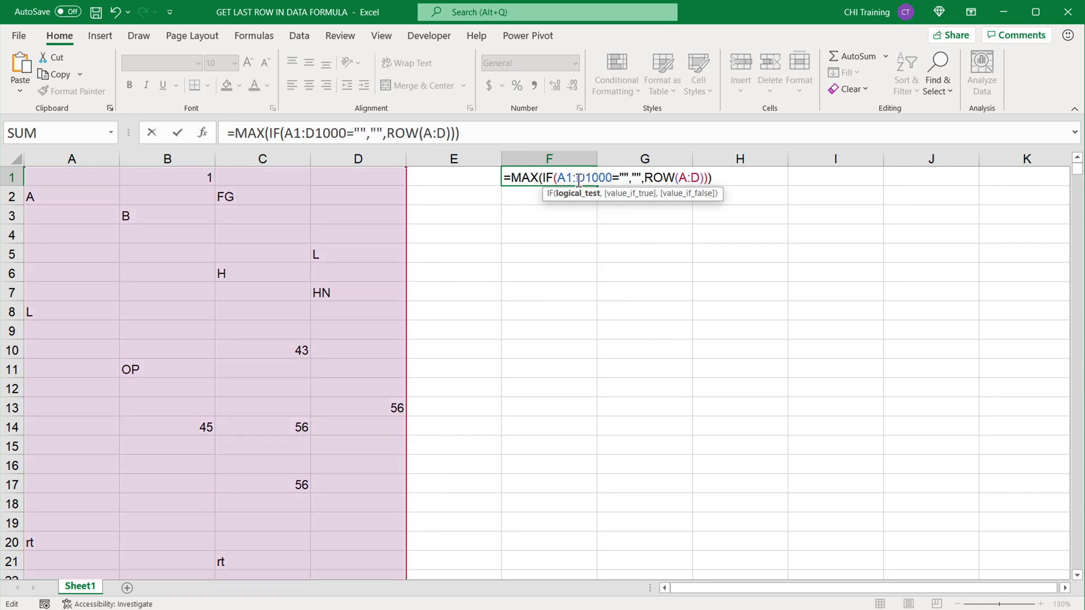
left_click(687, 179)
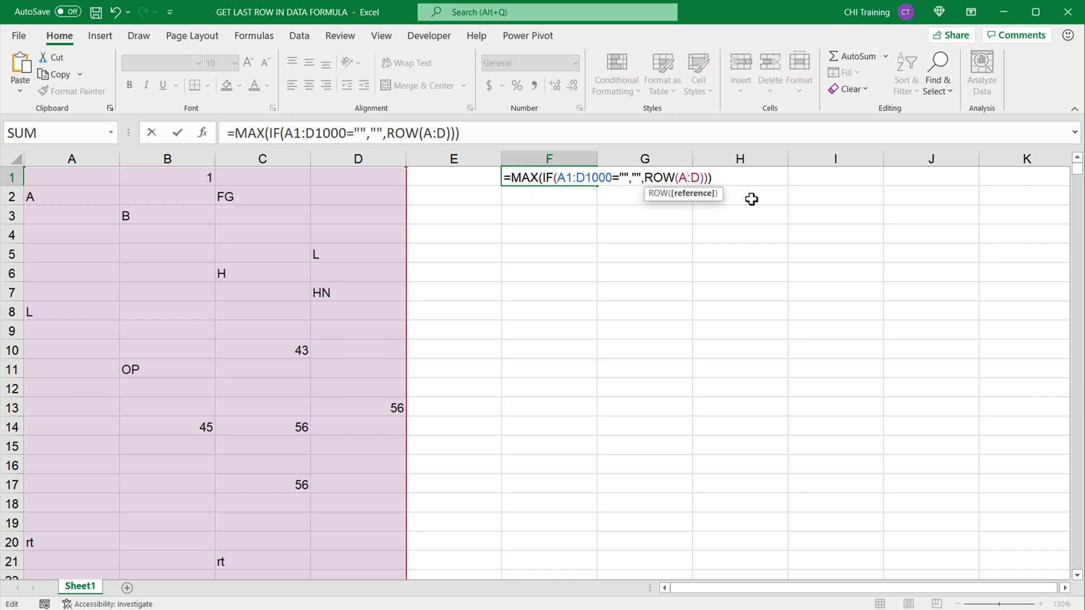
type("1:D")
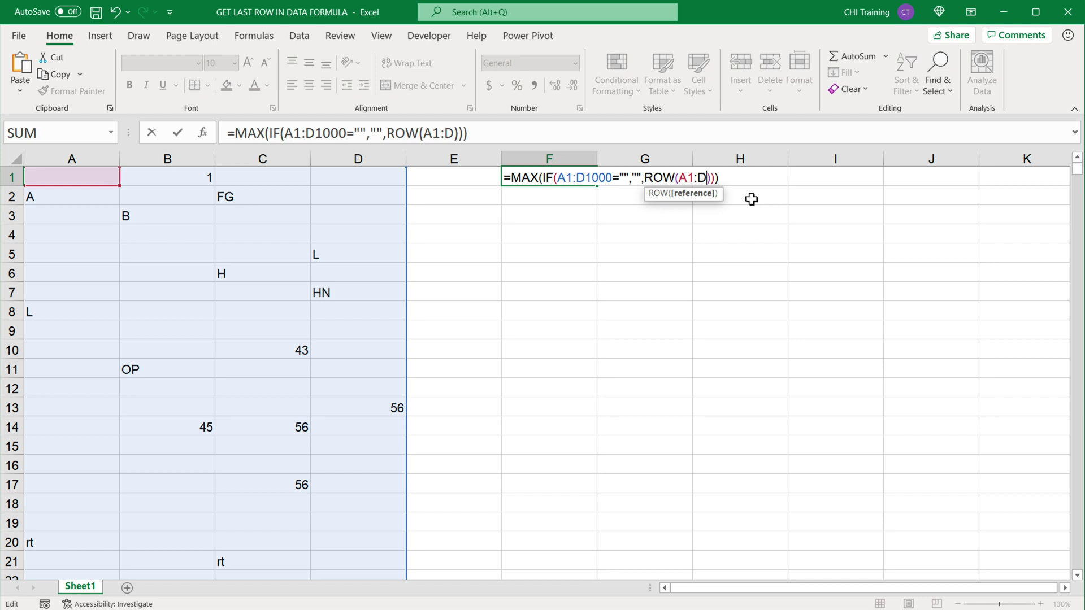
type("1000")
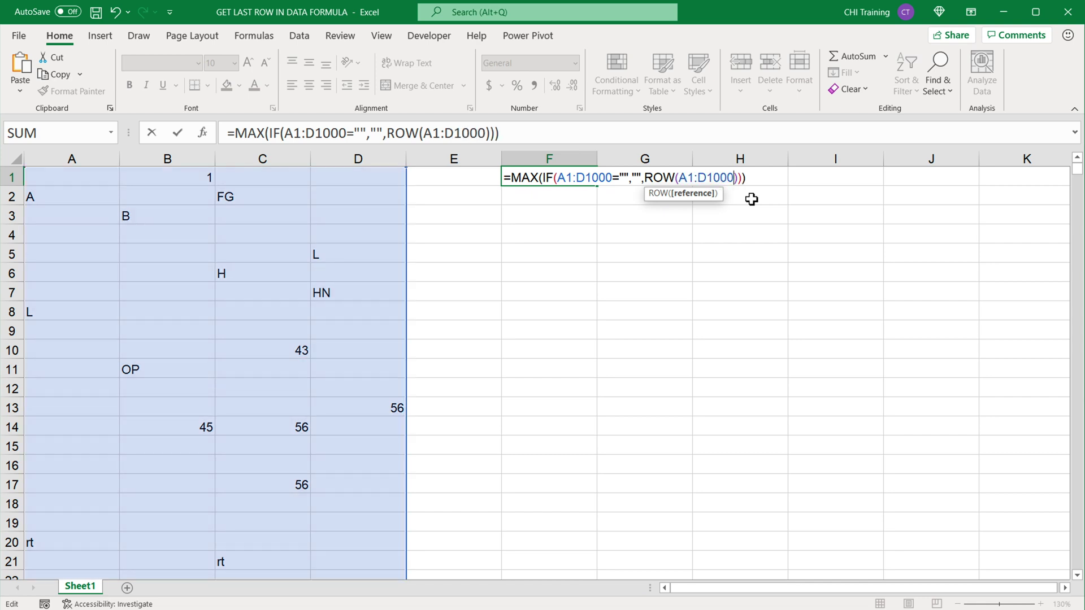
key("Return")
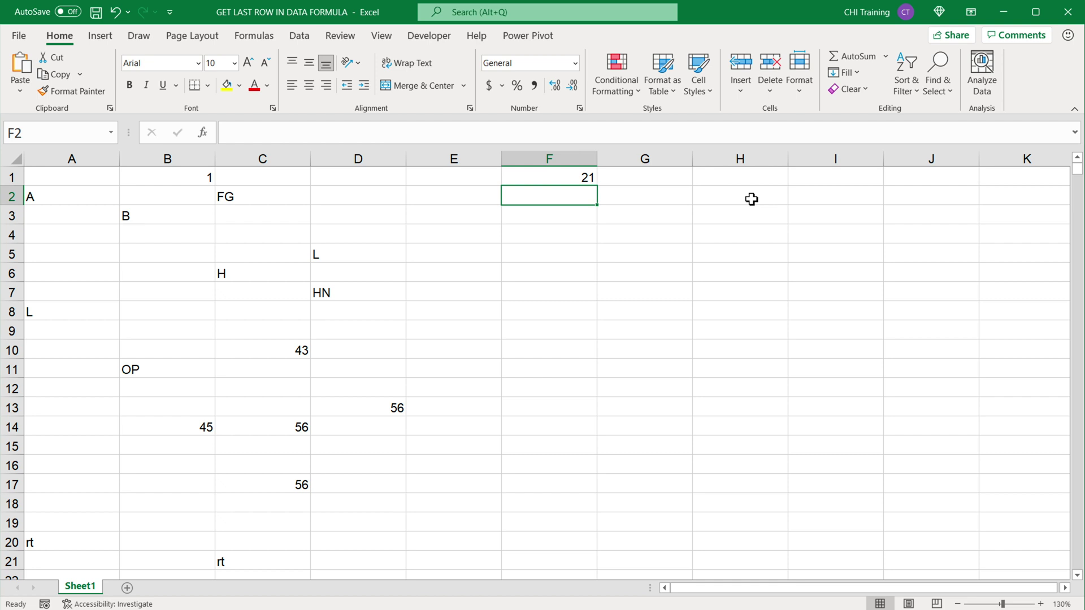
- Enter fg in D9 and clear rt from C21 and A20
left_click(348, 330)
type("f")
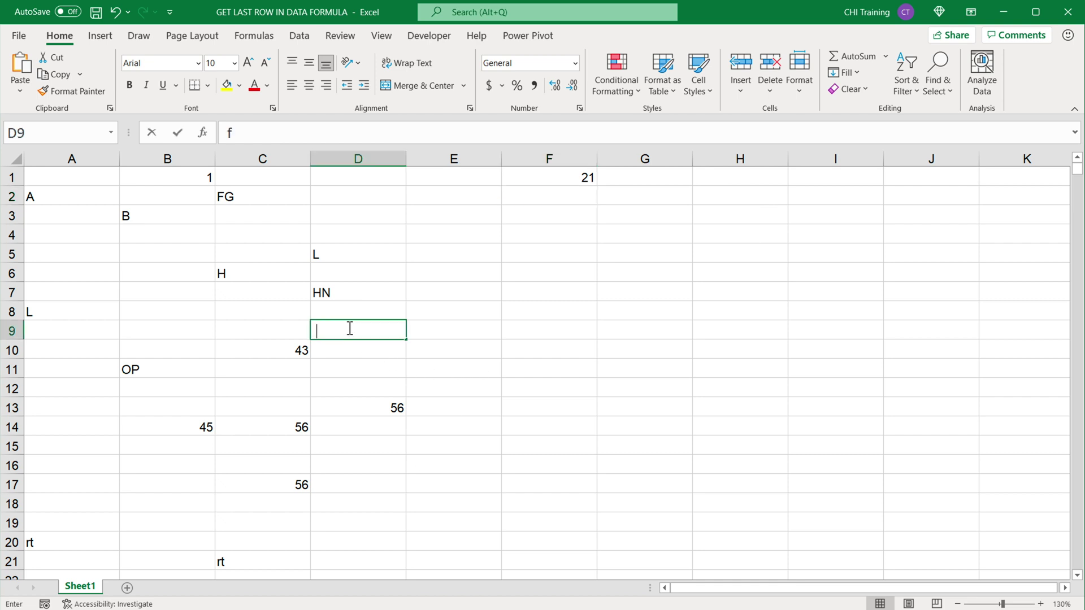
type("g")
key("Return")
key("Up")
key("Down")
key("Down")
key("Down")
key("Down")
key("Down")
key("Down")
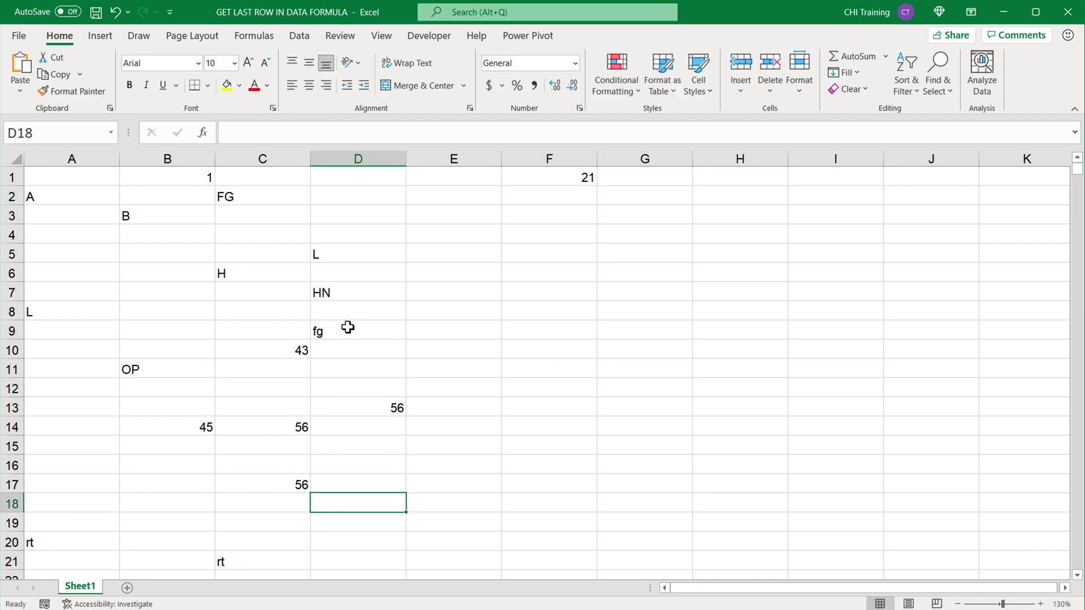
key("Down")
key("Down")
key("Down")
key("Left")
key("Delete")
key("Up")
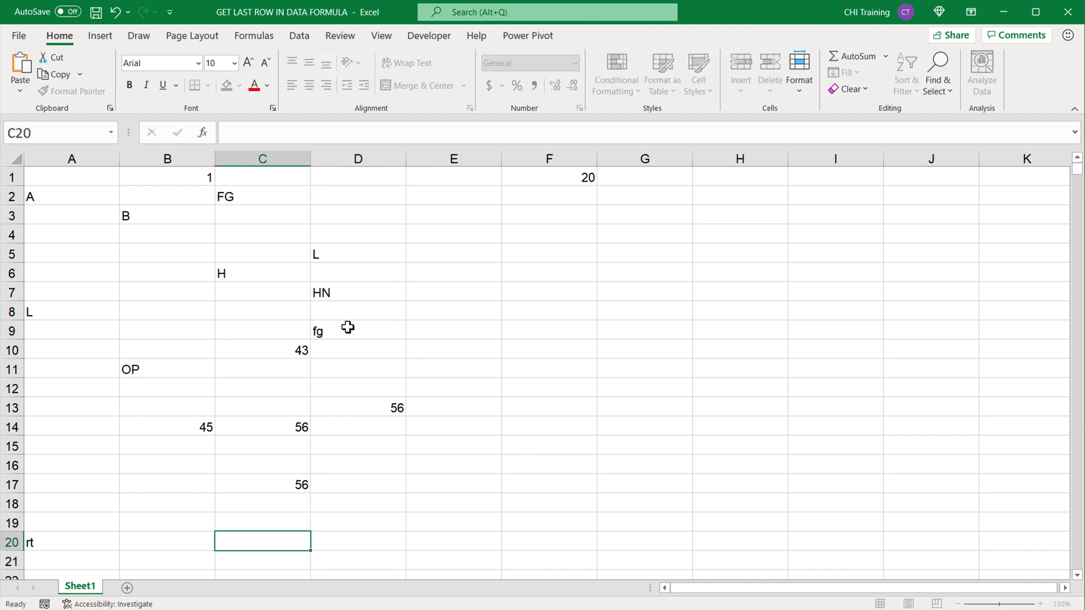
key("Left")
key("Left")
key("BackSpace")
- Clear 56 from C17 so F1 drops to 14, then reopen F1's formula
key("Up")
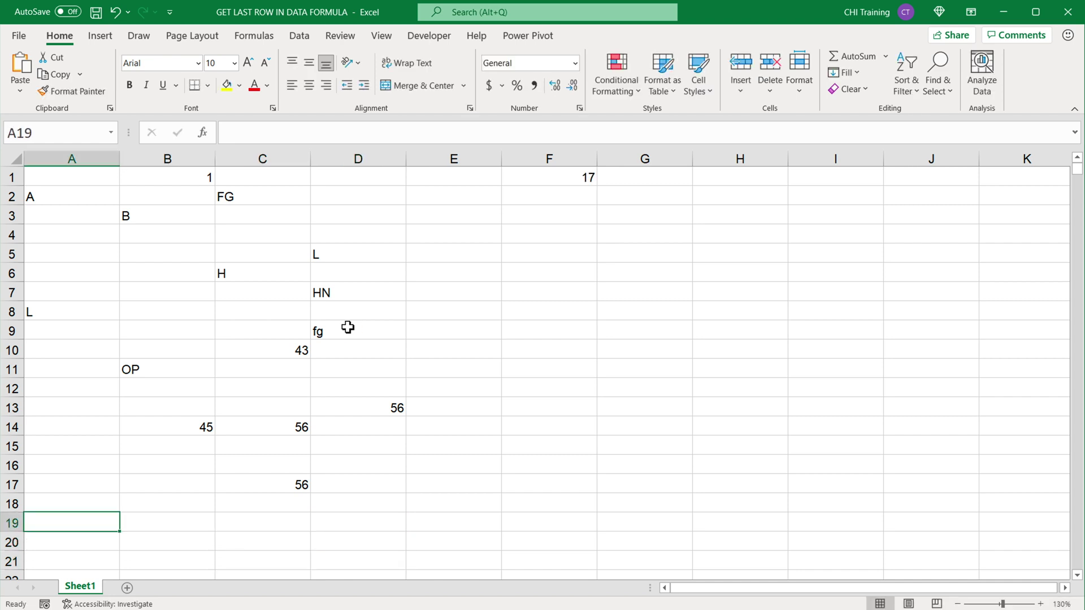
key("Up")
key("Right")
key("Right")
key("Up")
key("BackSpace")
key("Up")
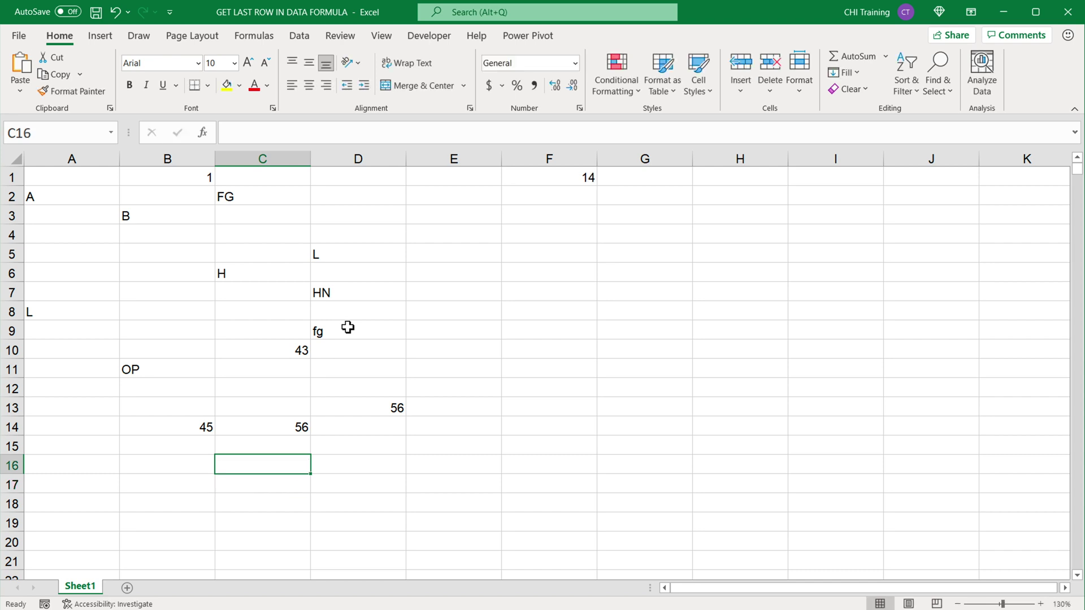
key("Up")
key("Up")
double_click(544, 177)
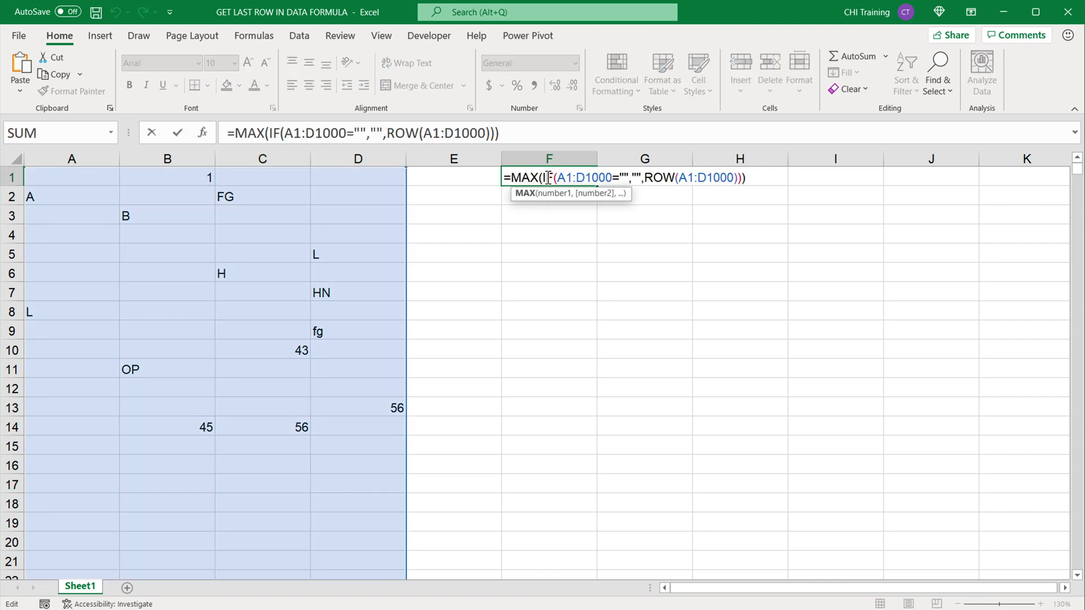